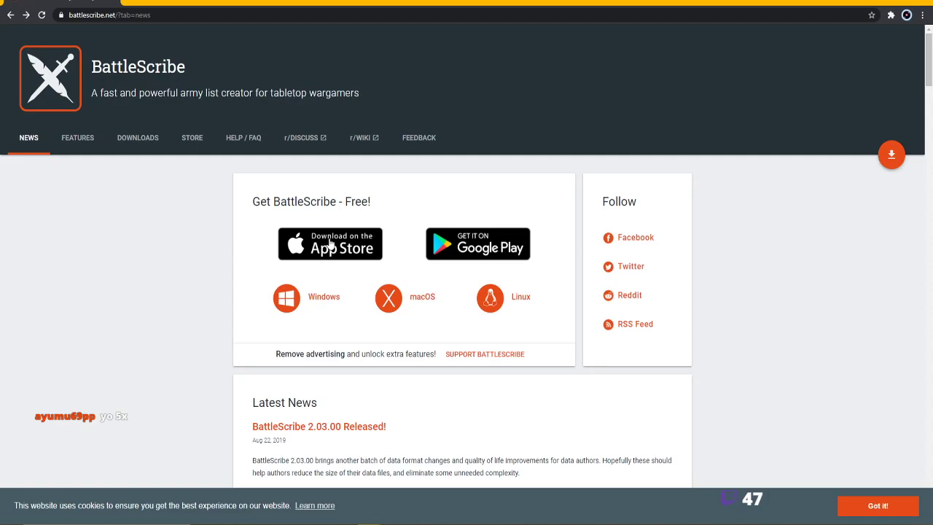
Look over the download options and latest news on battlescribe.net/?tab=news.
{"action": "left_click", "coordinate": [138, 18]}
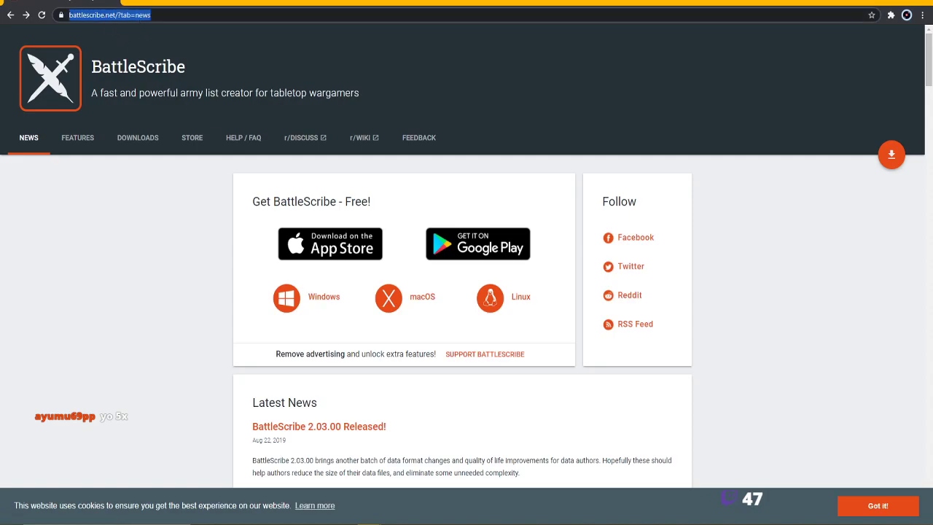
{"action": "key", "text": "Return"}
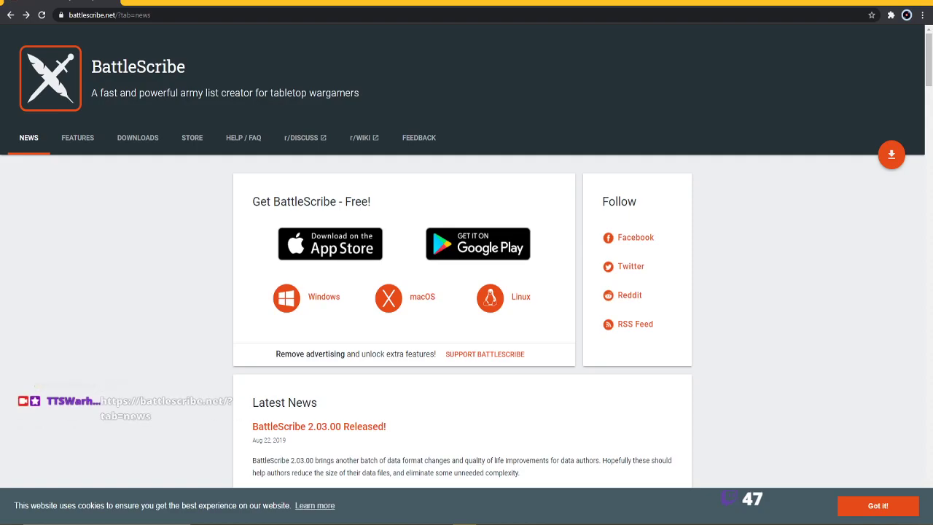
{"action": "scroll", "coordinate": [289, 296], "scroll_direction": "down", "scroll_amount": 1}
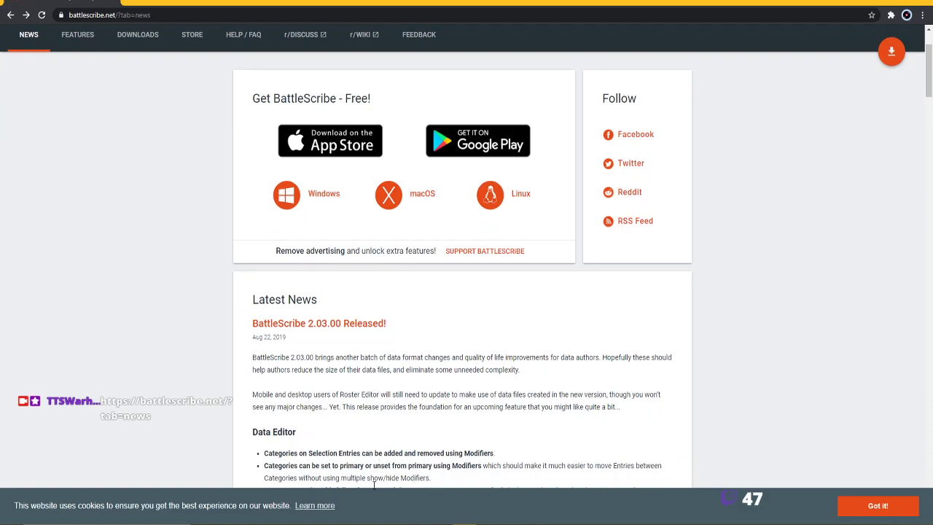
{"action": "key", "text": "ctrl+l"}
Switch to the BattleScribe Roster Editor, widen its window and move it nearer the centre of the screen.
{"action": "key", "text": "alt+Tab"}
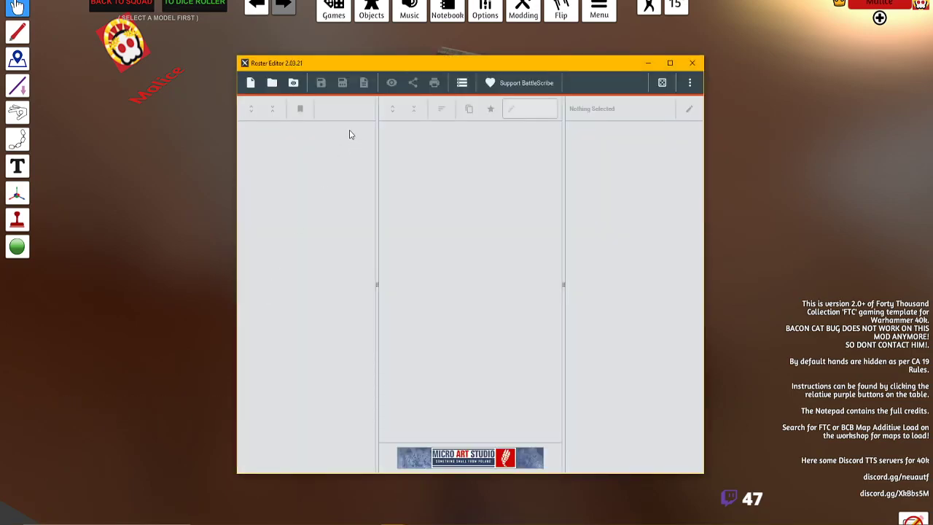
{"action": "left_click_drag", "start_coordinate": [236, 179], "coordinate": [91, 204]}
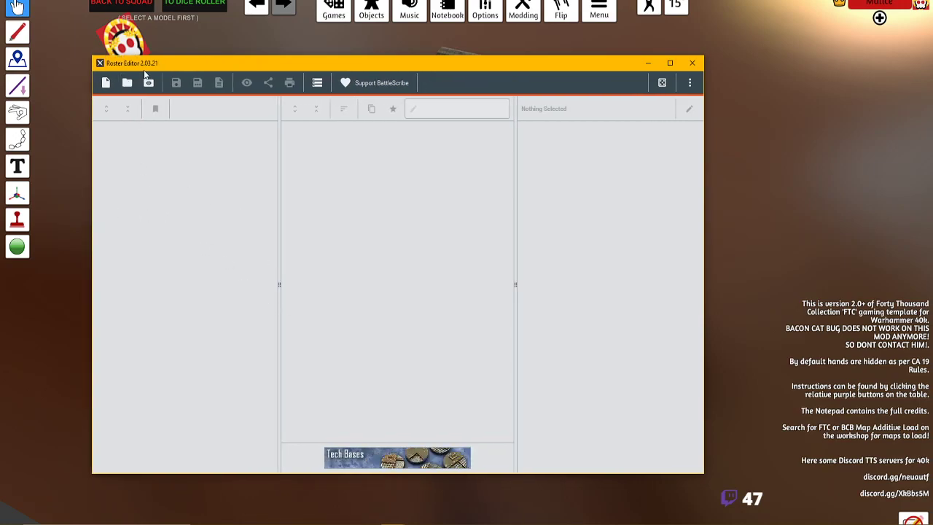
{"action": "left_click_drag", "start_coordinate": [146, 64], "coordinate": [205, 59]}
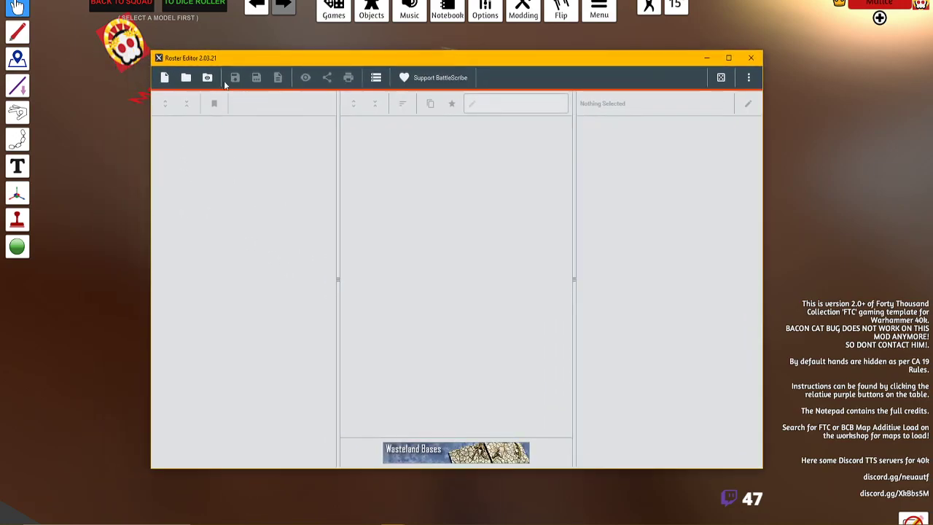
Select Warhammer 40,000 v9.0.12 as the data source to add in the Roster Editor's data management.
{"action": "left_click", "coordinate": [377, 81]}
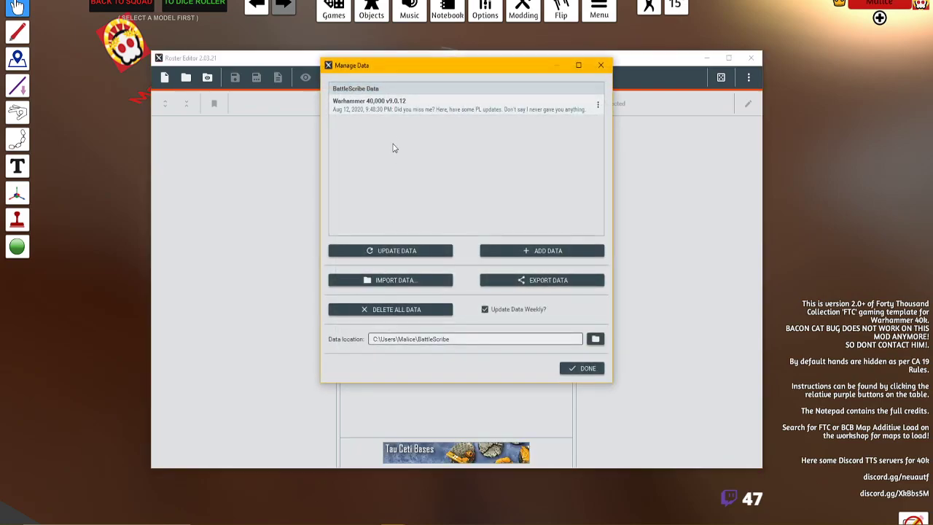
{"action": "left_click_drag", "start_coordinate": [408, 77], "coordinate": [362, 94]}
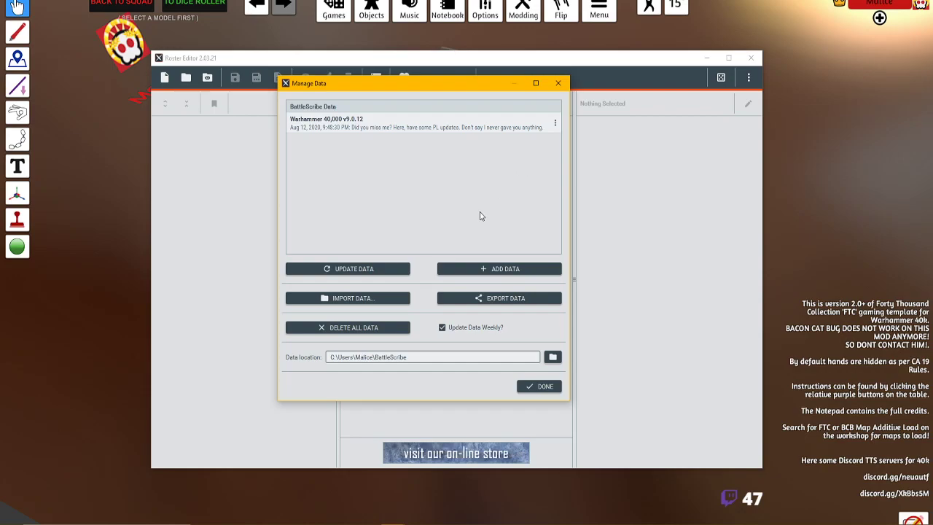
{"action": "left_click", "coordinate": [476, 272]}
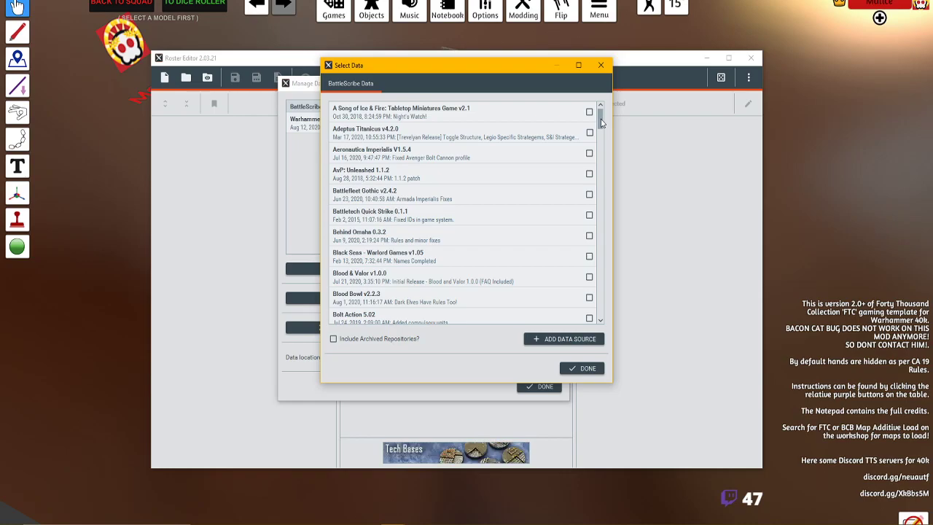
{"action": "scroll", "coordinate": [602, 123], "scroll_direction": "down", "scroll_amount": 1}
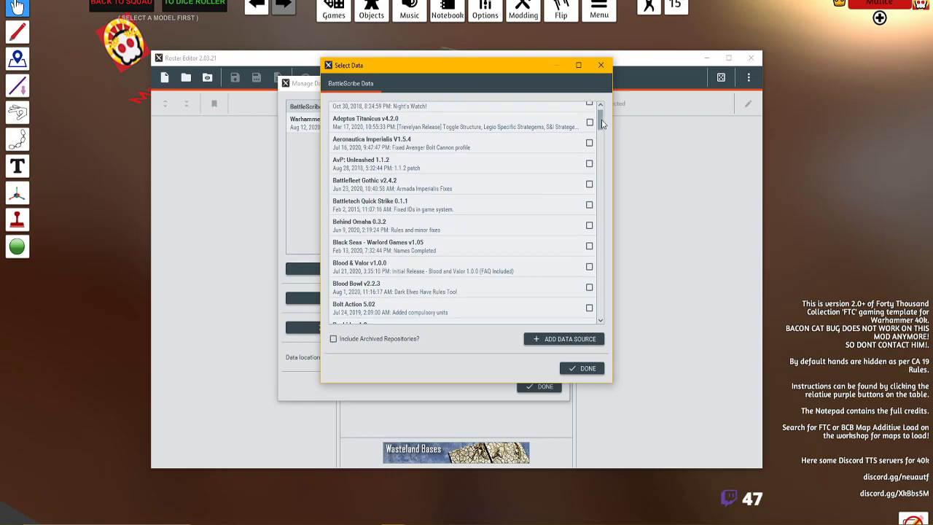
{"action": "scroll", "coordinate": [601, 123], "scroll_direction": "down", "scroll_amount": 5}
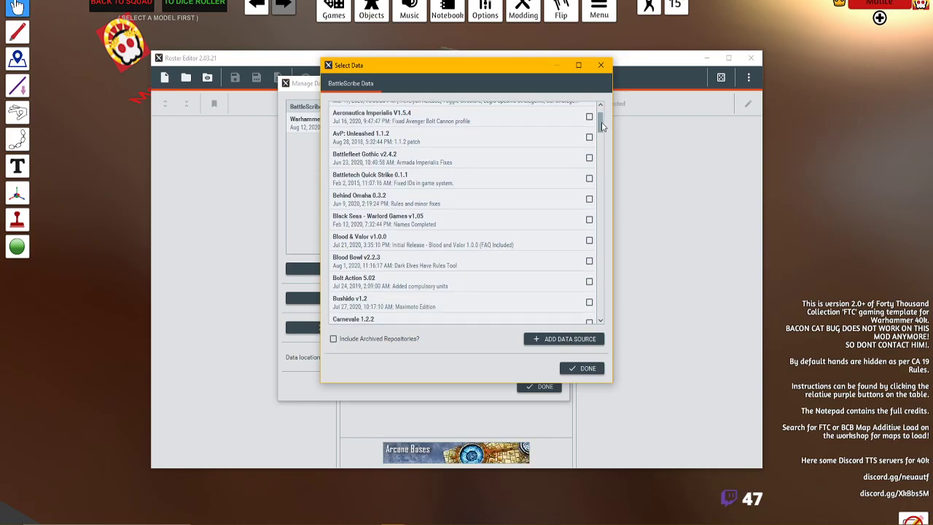
{"action": "left_click_drag", "start_coordinate": [602, 130], "coordinate": [622, 287]}
{"action": "left_click", "coordinate": [438, 198]}
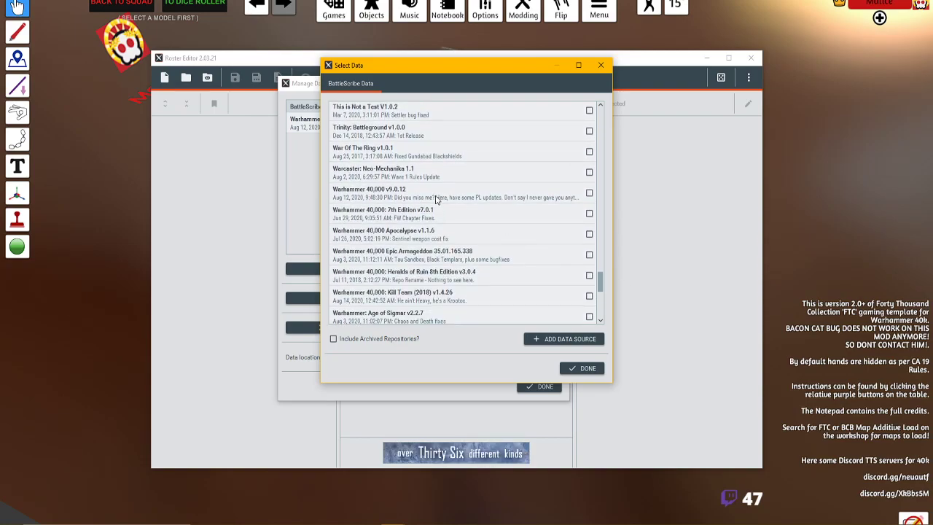
{"action": "left_click", "coordinate": [403, 198]}
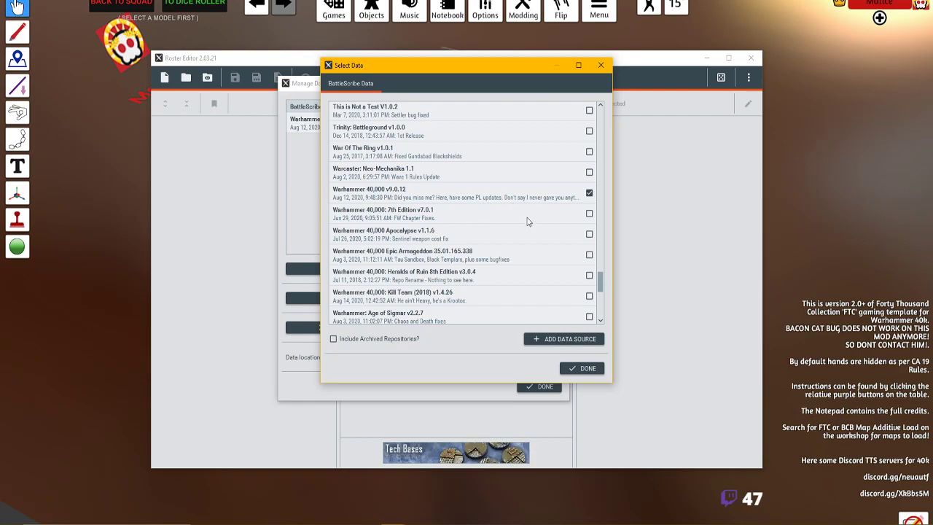
{"action": "left_click", "coordinate": [594, 368]}
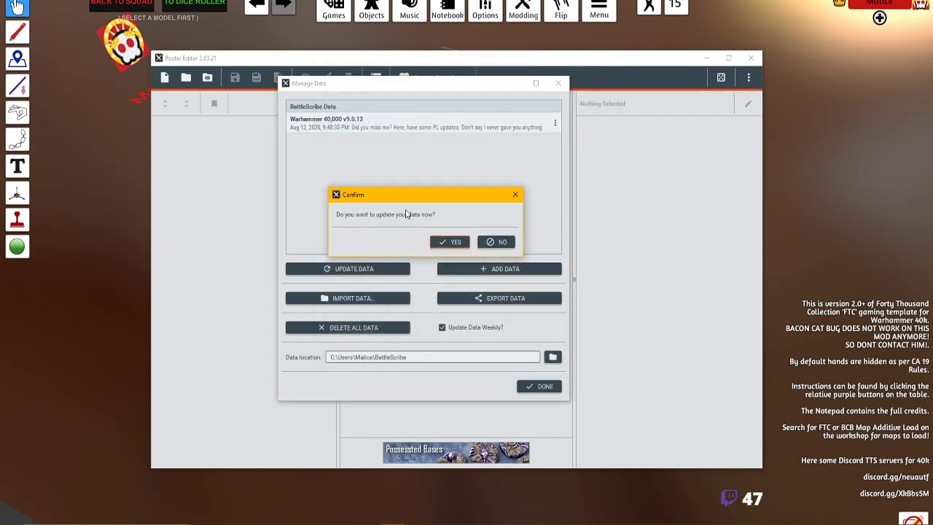
Update the data files with existing data deleted first, and close the data management.
{"action": "left_click", "coordinate": [446, 244]}
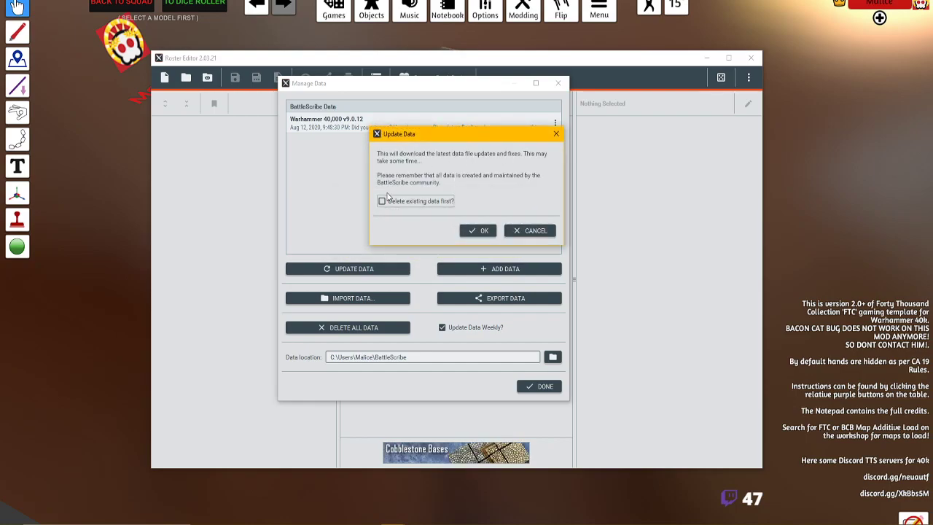
{"action": "left_click", "coordinate": [383, 201]}
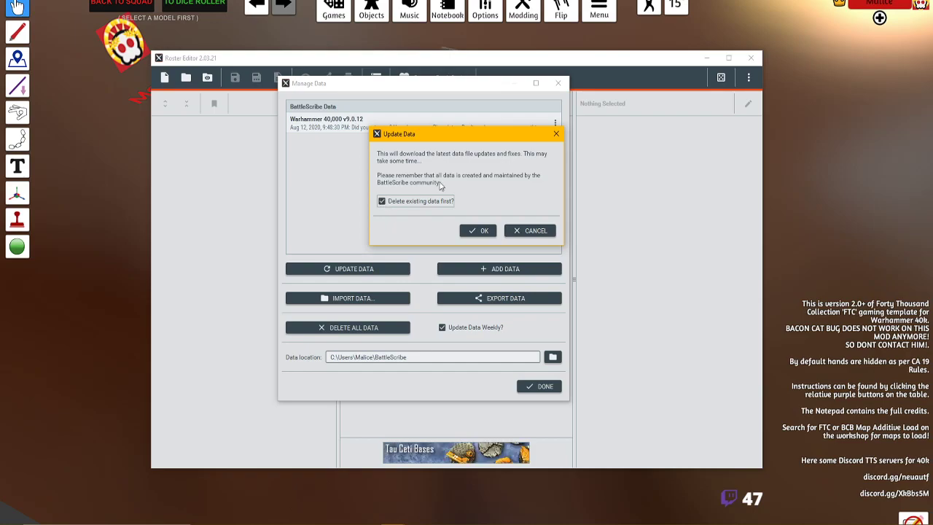
{"action": "left_click", "coordinate": [479, 230]}
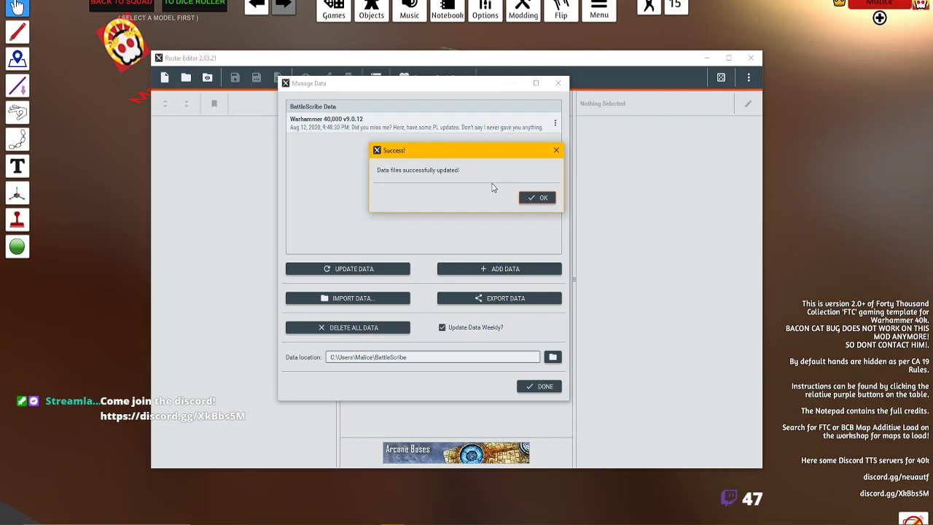
{"action": "left_click_drag", "start_coordinate": [451, 154], "coordinate": [394, 155]}
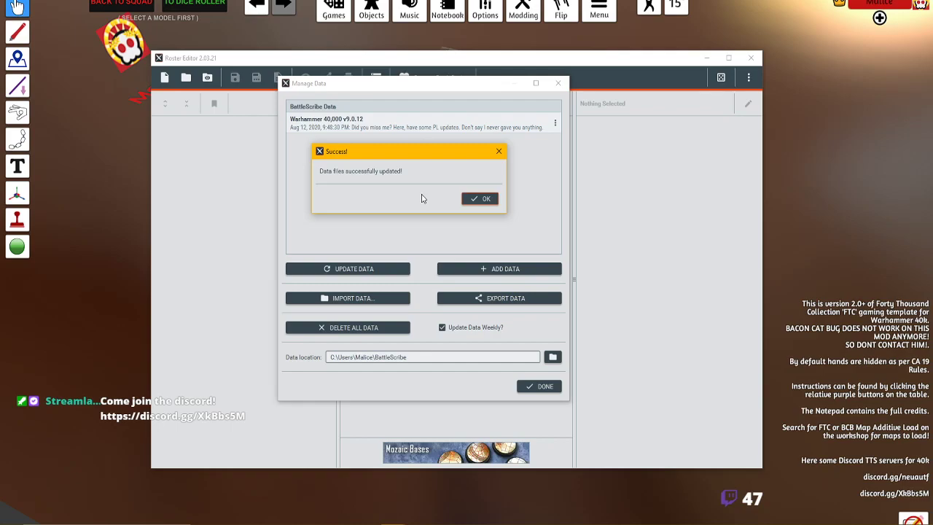
{"action": "left_click", "coordinate": [489, 200]}
{"action": "left_click", "coordinate": [543, 387]}
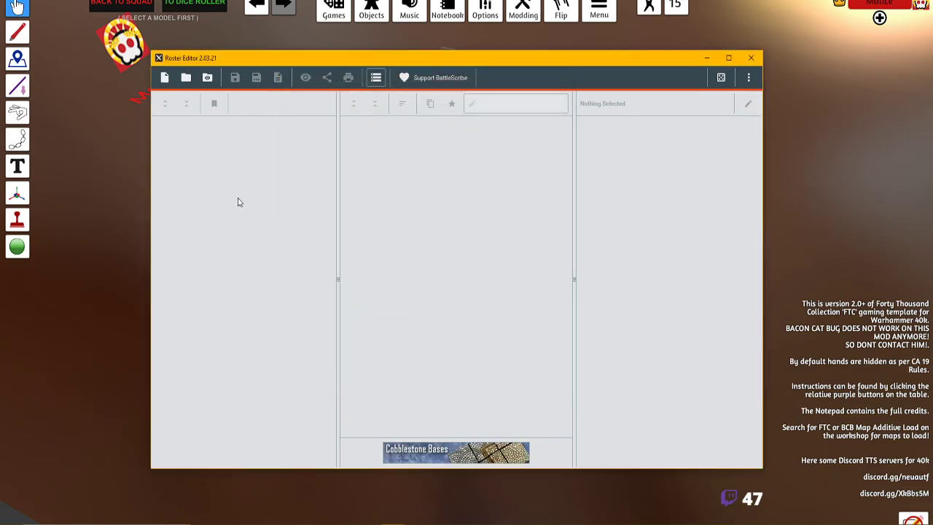
Start a new roster using the Warhammer 40,000 9th Edition game system.
{"action": "left_click", "coordinate": [164, 87]}
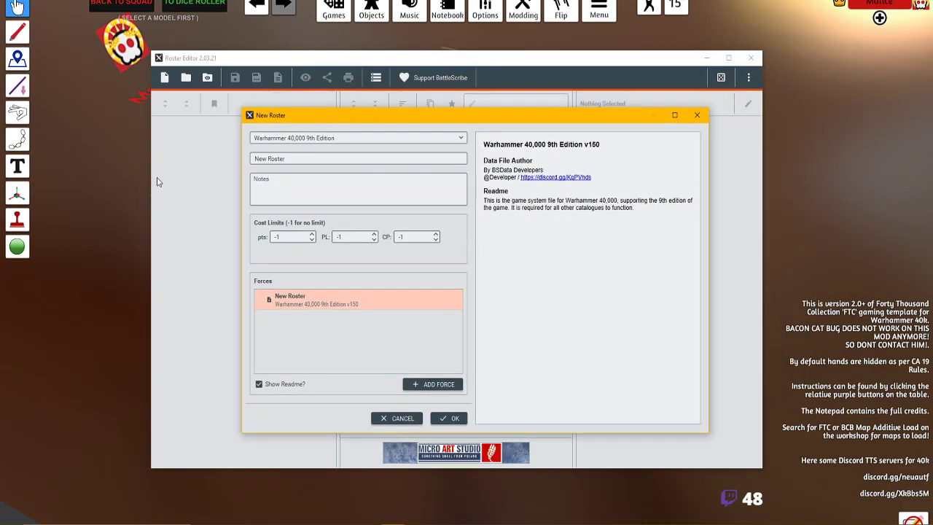
{"action": "left_click_drag", "start_coordinate": [274, 116], "coordinate": [292, 121]}
{"action": "left_click", "coordinate": [345, 137]}
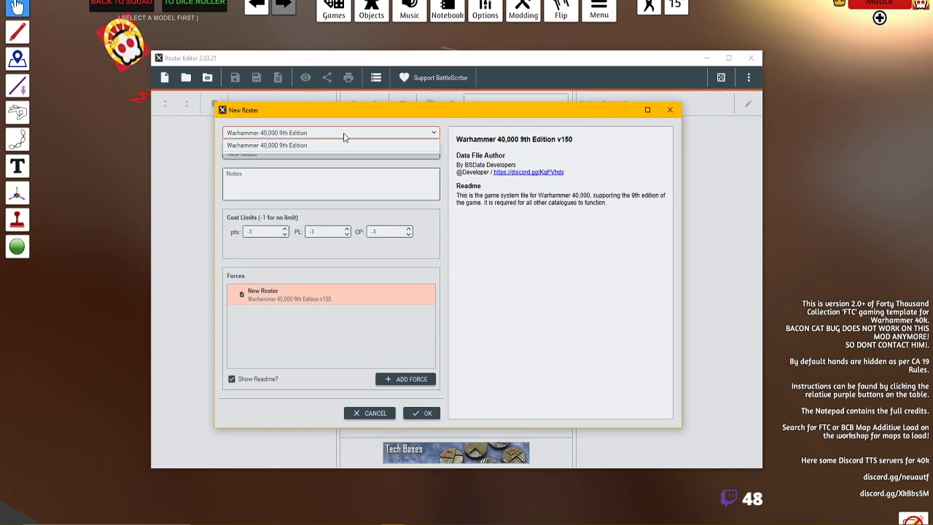
{"action": "left_click", "coordinate": [301, 147]}
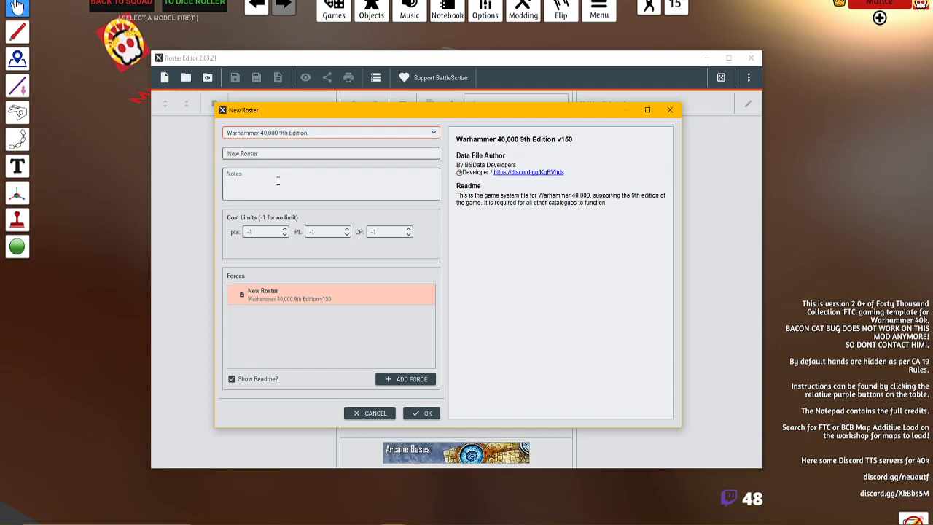
Name the new roster Test.
{"action": "left_click", "coordinate": [264, 154]}
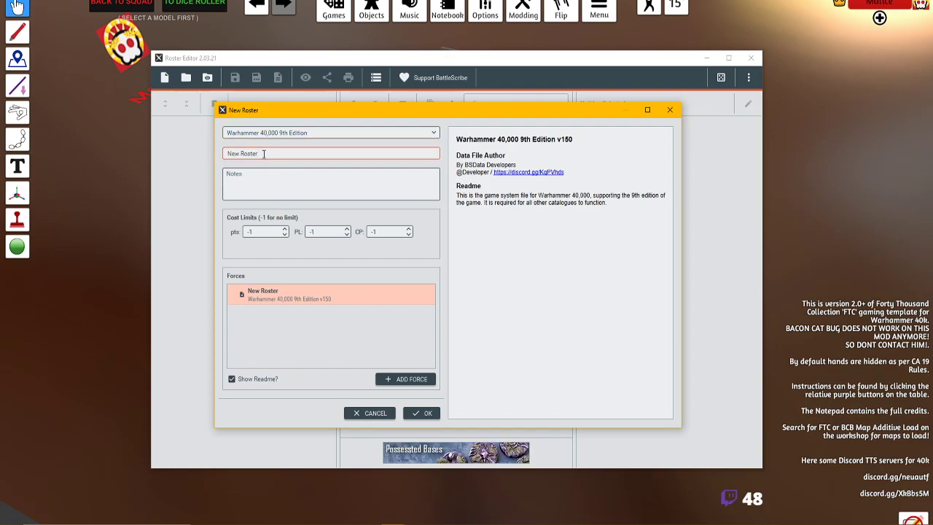
{"action": "key", "text": "BackSpace"}
{"action": "key", "text": "BackSpace"}
{"action": "key", "text": "BackSpace"}
{"action": "key", "text": "BackSpace"}
{"action": "key", "text": "BackSpace"}
{"action": "key", "text": "BackSpace"}
{"action": "key", "text": "BackSpace"}
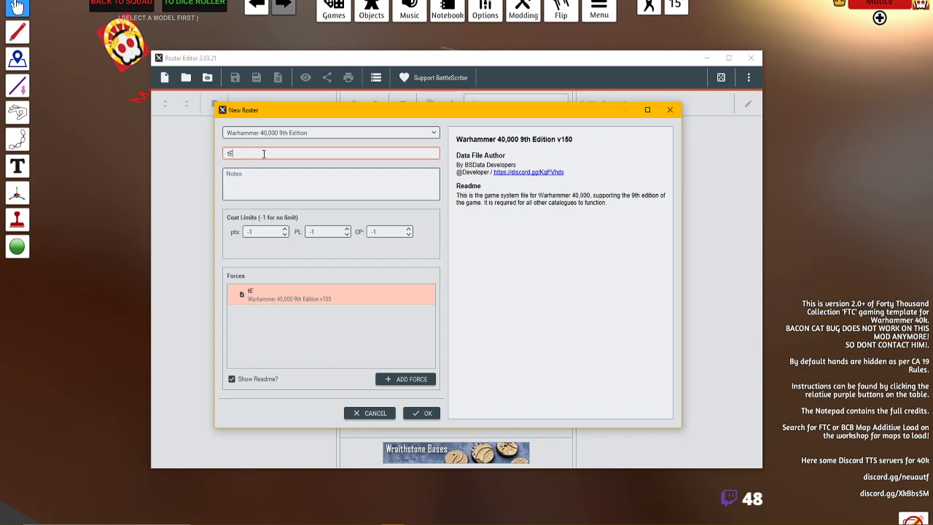
{"action": "type", "text": "tS"}
{"action": "key", "text": "BackSpace"}
{"action": "key", "text": "BackSpace"}
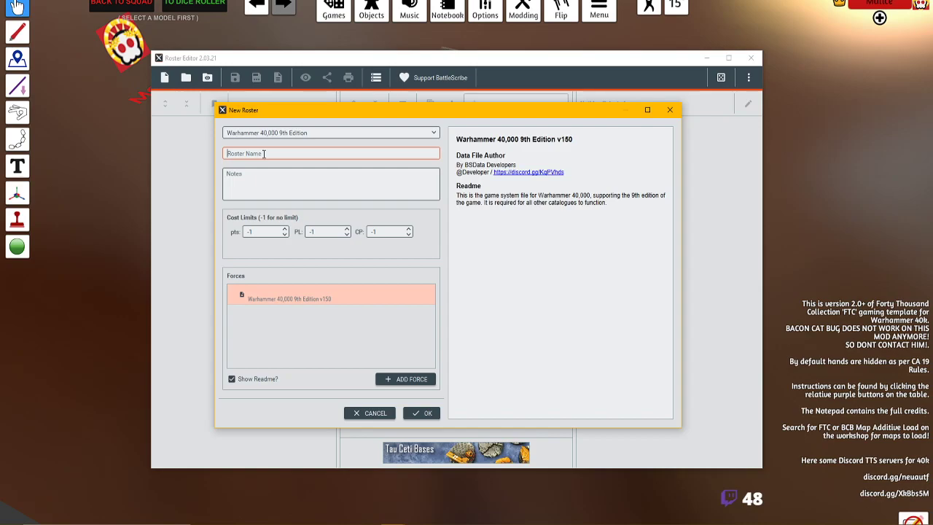
{"action": "type", "text": "TY"}
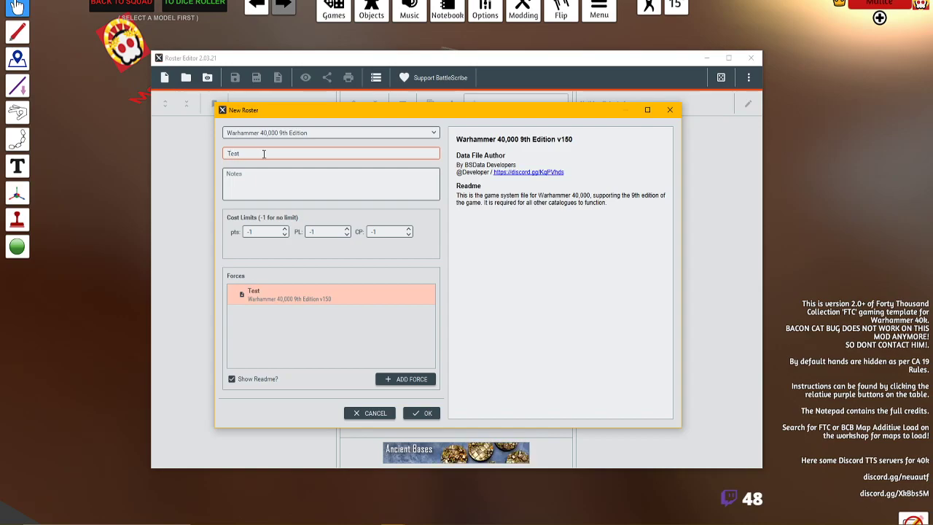
Set the roster's points cost limit to 2000.
{"action": "left_click", "coordinate": [278, 178]}
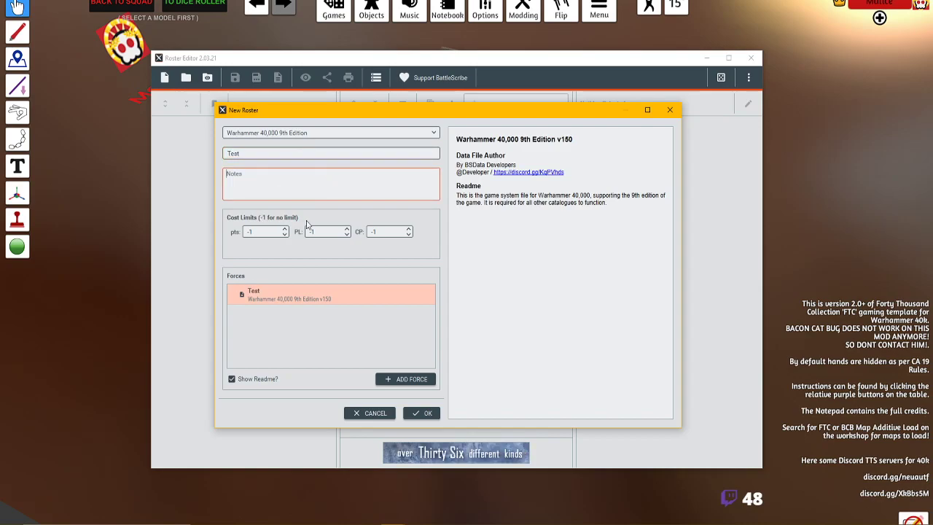
{"action": "left_click", "coordinate": [253, 231]}
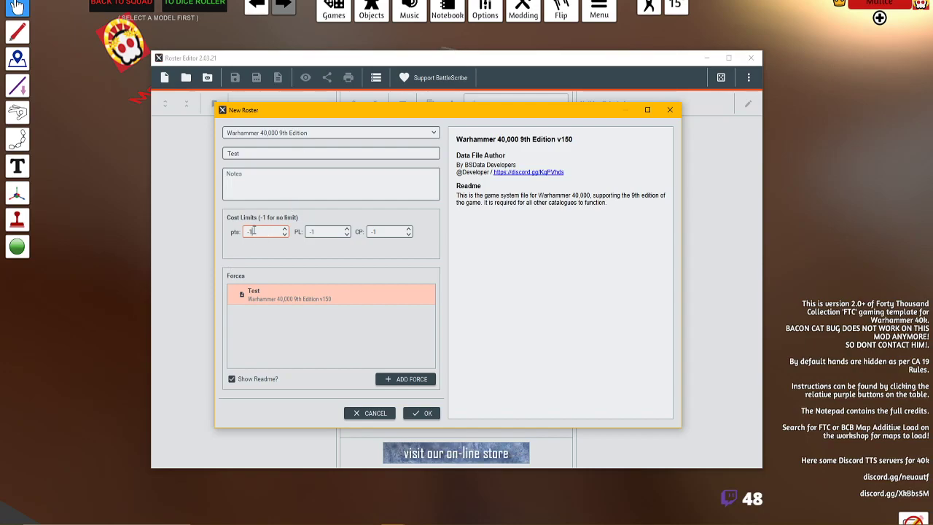
{"action": "double_click", "coordinate": [256, 232]}
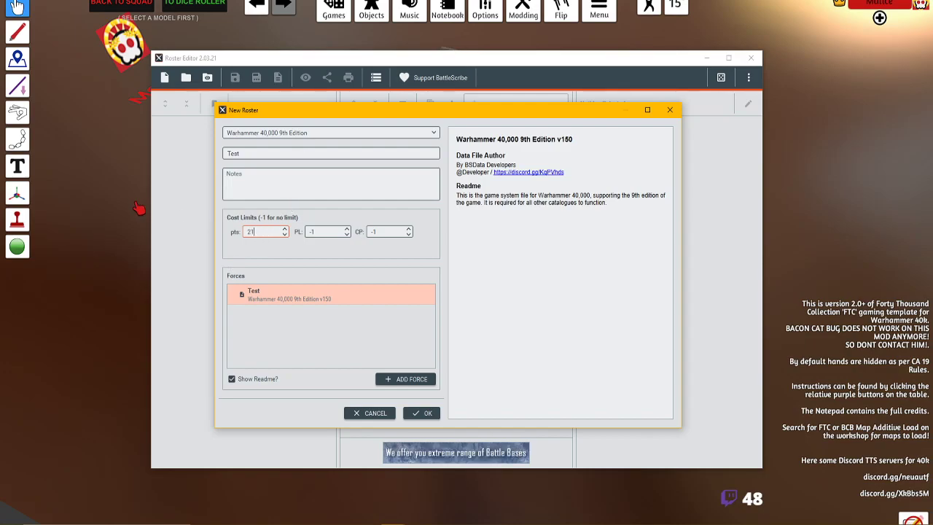
{"action": "key", "text": "BackSpace"}
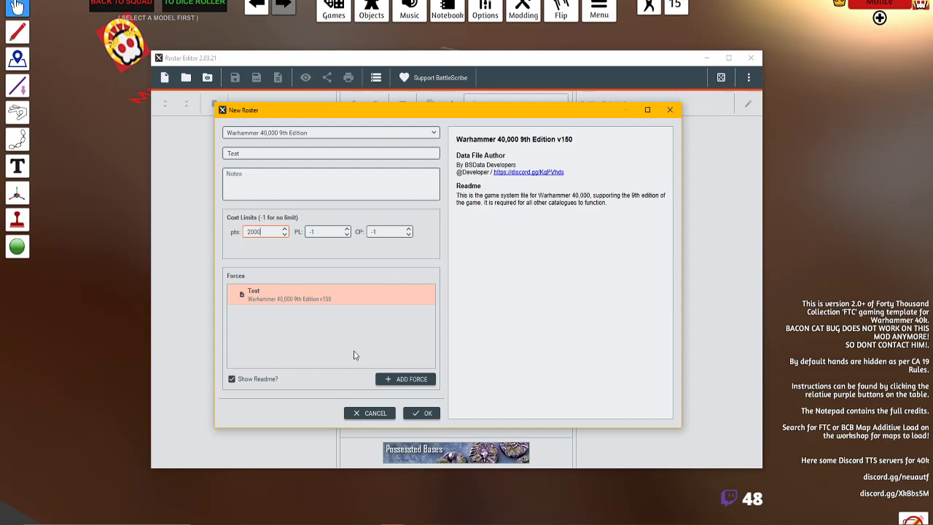
Start adding a force to the Test roster and choose Imperium - Astra Militarum as its catalogue.
{"action": "left_click", "coordinate": [409, 386]}
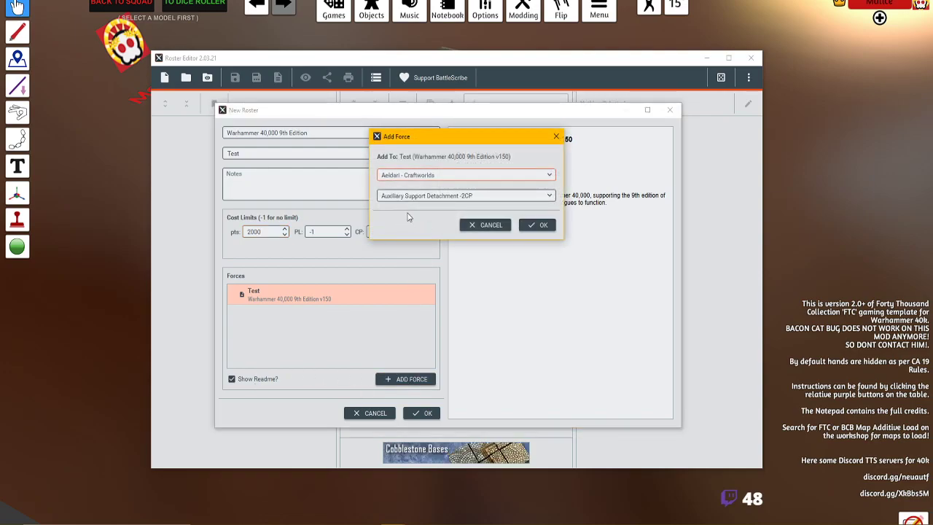
{"action": "left_click_drag", "start_coordinate": [413, 138], "coordinate": [393, 233]}
{"action": "left_click", "coordinate": [464, 273]}
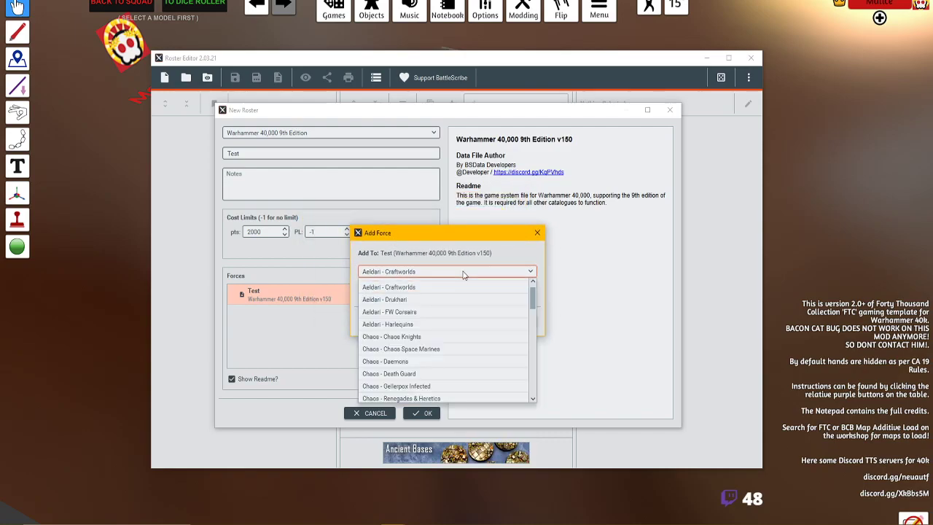
{"action": "left_click_drag", "start_coordinate": [532, 299], "coordinate": [527, 391]}
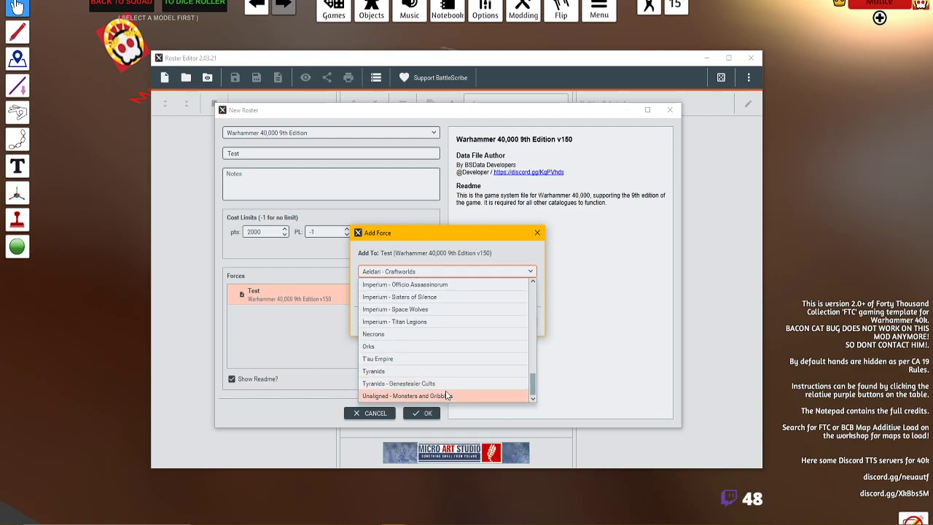
{"action": "left_click_drag", "start_coordinate": [534, 388], "coordinate": [533, 302]}
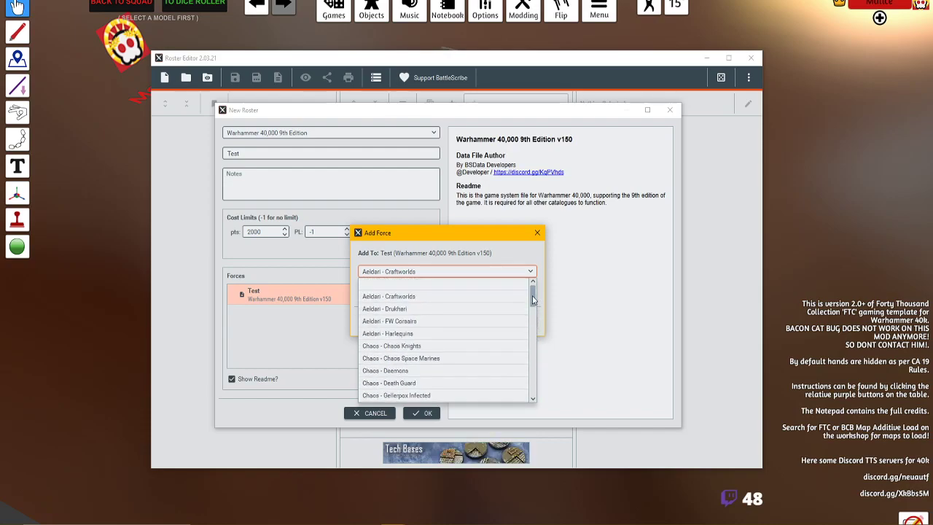
{"action": "scroll", "coordinate": [523, 336], "scroll_direction": "down", "scroll_amount": 3}
{"action": "scroll", "coordinate": [523, 335], "scroll_direction": "down", "scroll_amount": 5}
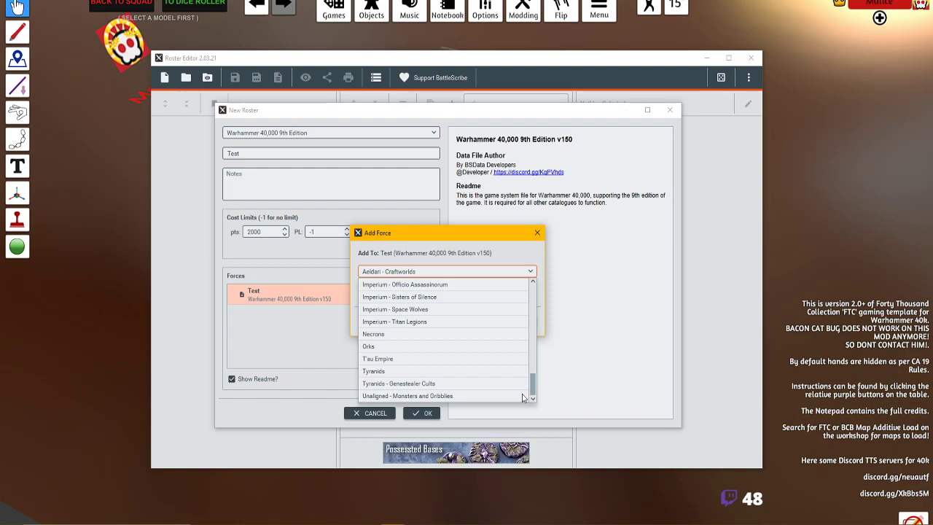
{"action": "scroll", "coordinate": [524, 397], "scroll_direction": "up", "scroll_amount": 10}
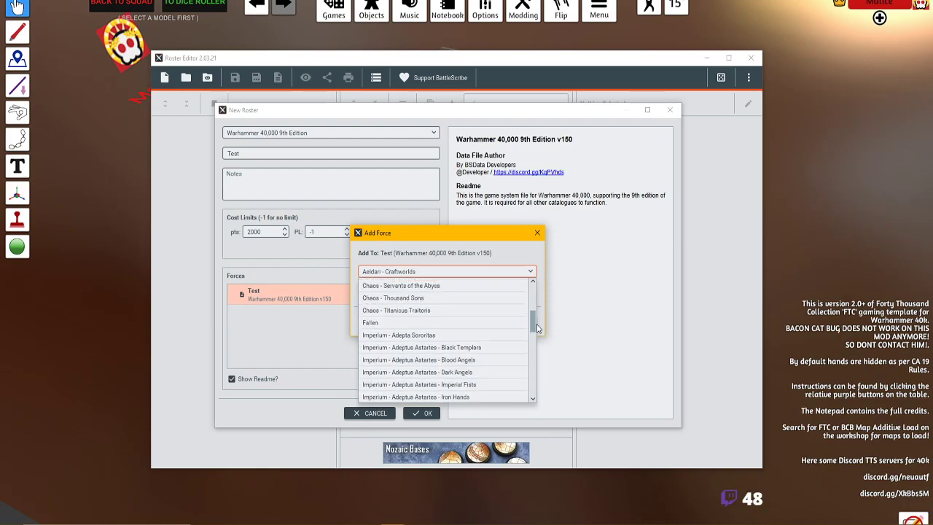
{"action": "scroll", "coordinate": [537, 329], "scroll_direction": "up", "scroll_amount": 2}
{"action": "scroll", "coordinate": [537, 329], "scroll_direction": "down", "scroll_amount": 2}
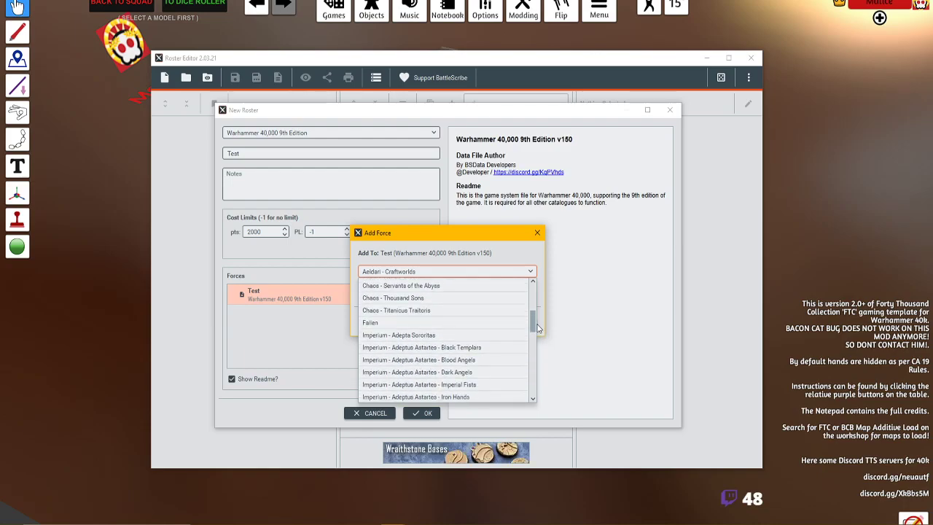
{"action": "scroll", "coordinate": [538, 332], "scroll_direction": "down", "scroll_amount": 1}
{"action": "left_click_drag", "start_coordinate": [539, 334], "coordinate": [539, 351]}
{"action": "left_click", "coordinate": [525, 381]}
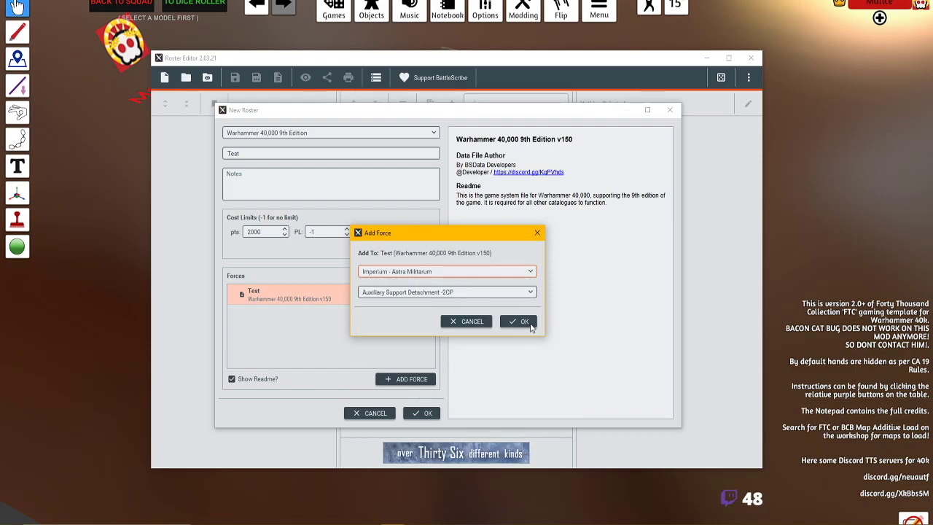
Look through the detachment types available for the Astra Militarum force.
{"action": "left_click", "coordinate": [517, 294]}
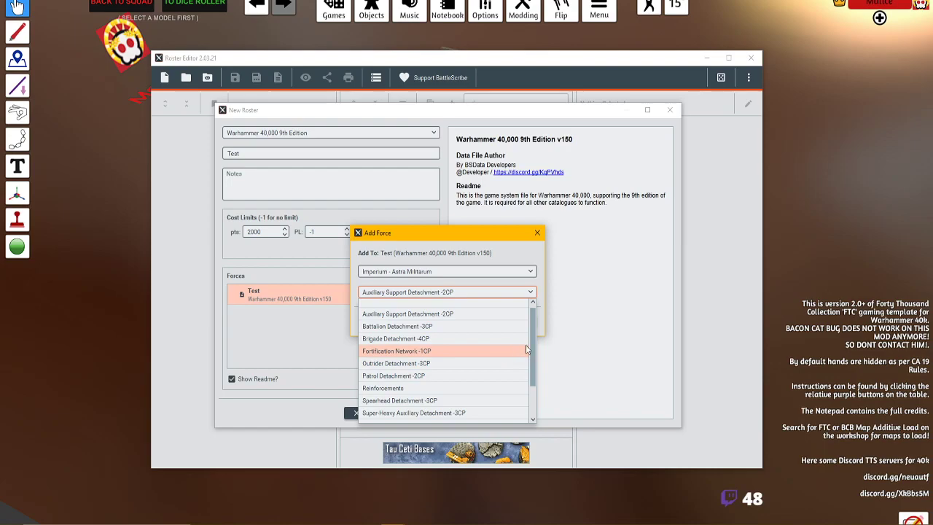
{"action": "mouse_move", "coordinate": [531, 340]}
{"action": "left_mouse_down"}
{"action": "mouse_move", "coordinate": [536, 379]}
{"action": "mouse_move", "coordinate": [535, 355]}
{"action": "left_mouse_up"}
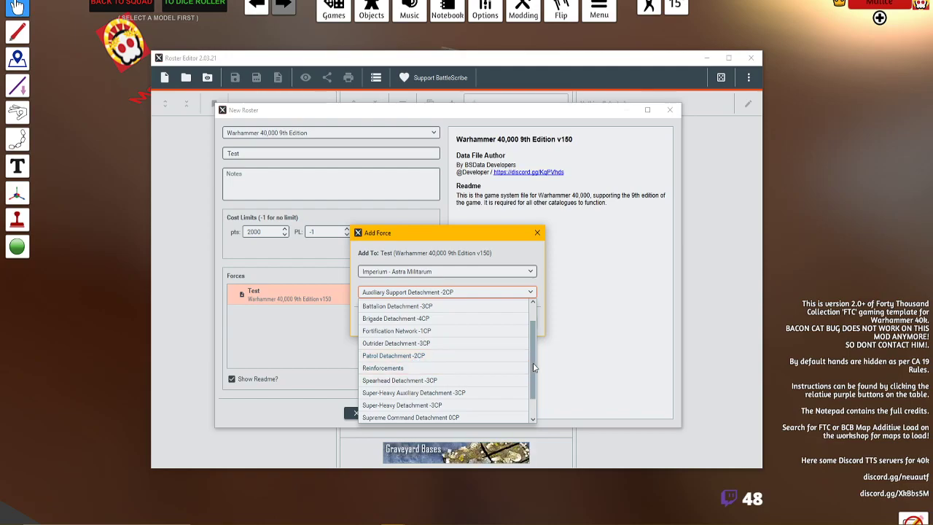
{"action": "mouse_move", "coordinate": [533, 367]}
{"action": "left_mouse_down"}
{"action": "mouse_move", "coordinate": [531, 344]}
{"action": "mouse_move", "coordinate": [527, 372]}
{"action": "mouse_move", "coordinate": [527, 361]}
{"action": "left_mouse_up"}
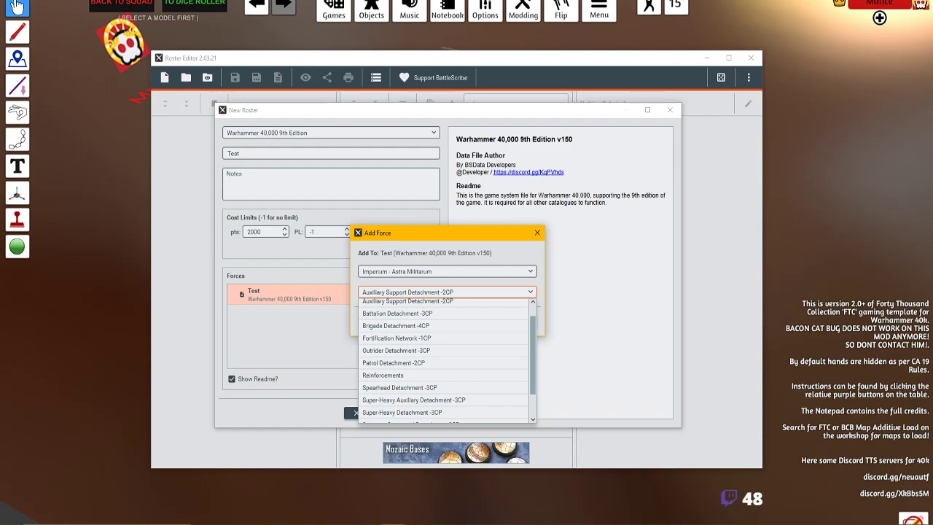
{"action": "key", "text": "Escape"}
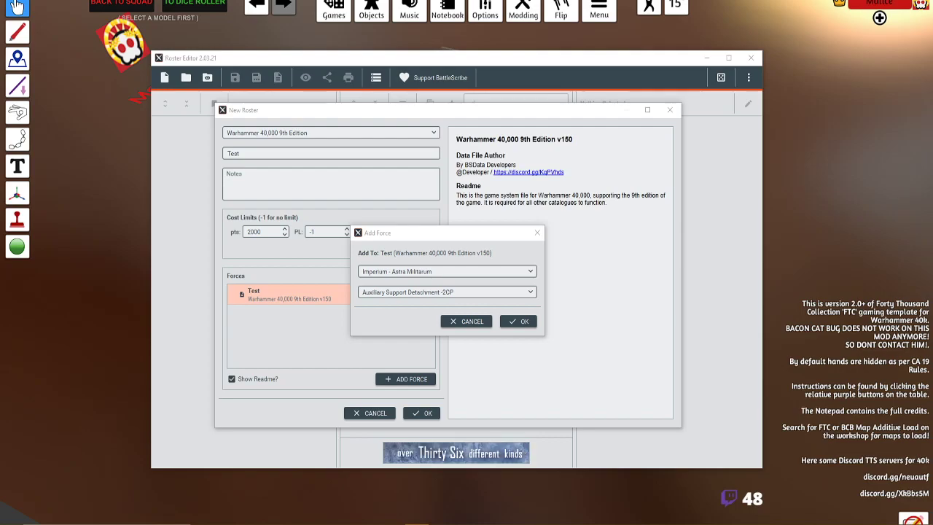
Switch to the Core Book PDF in Adobe Acrobat, read the Detachments rules, and return to the roster editor.
{"action": "key", "text": "alt+Tab"}
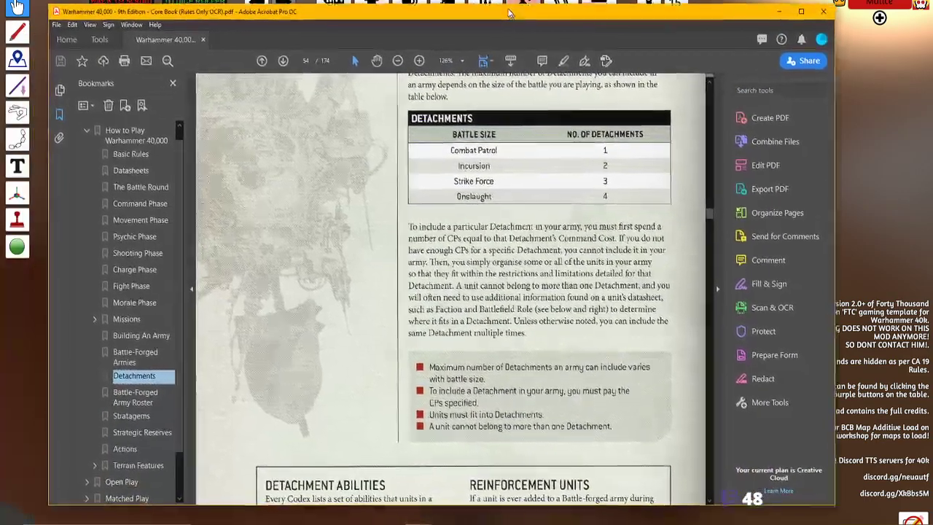
{"action": "scroll", "coordinate": [437, 188], "scroll_direction": "up", "scroll_amount": 1}
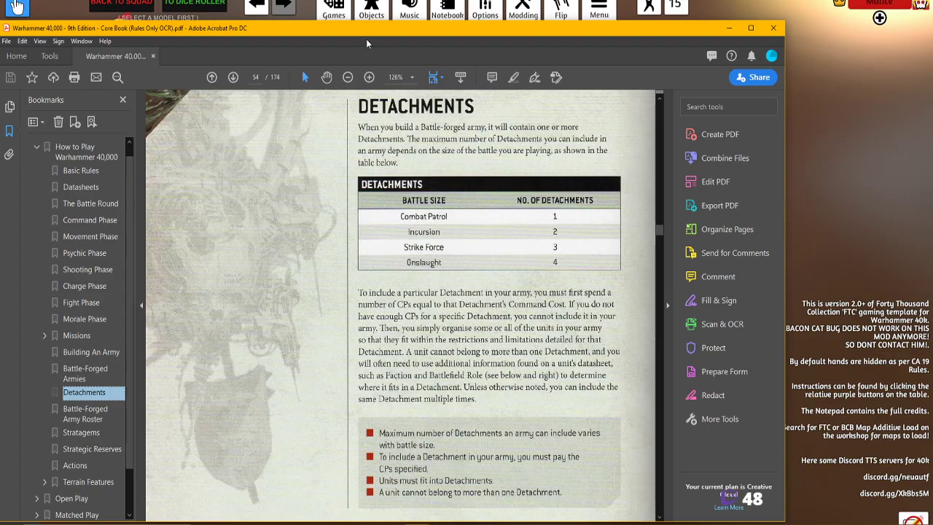
{"action": "key", "text": "alt+Tab"}
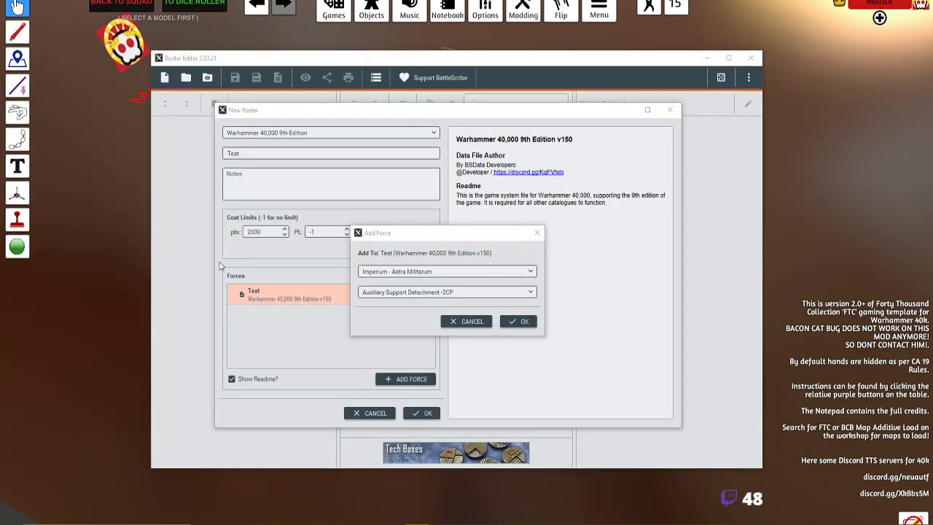
Set the force's detachment type to Patrol Detachment -2CP and add the force to the roster.
{"action": "left_click", "coordinate": [441, 295]}
{"action": "left_click", "coordinate": [443, 293]}
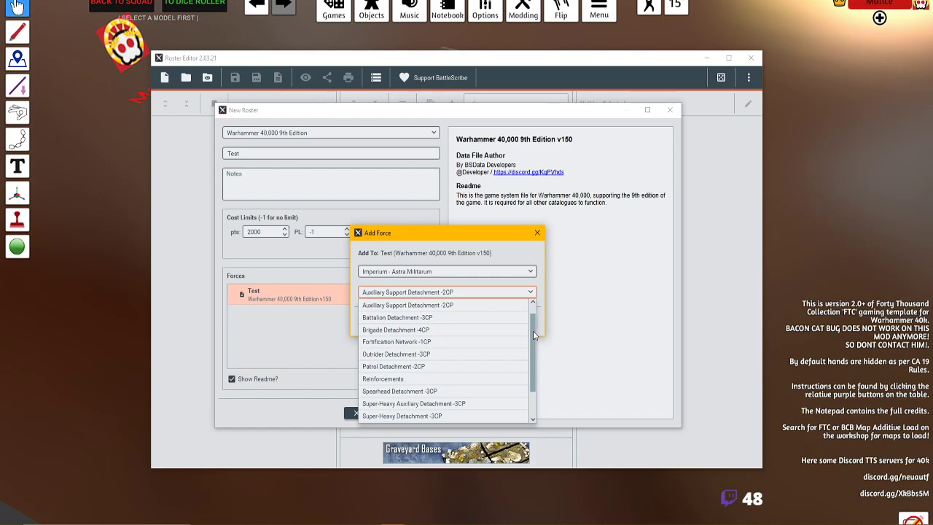
{"action": "left_click", "coordinate": [397, 366]}
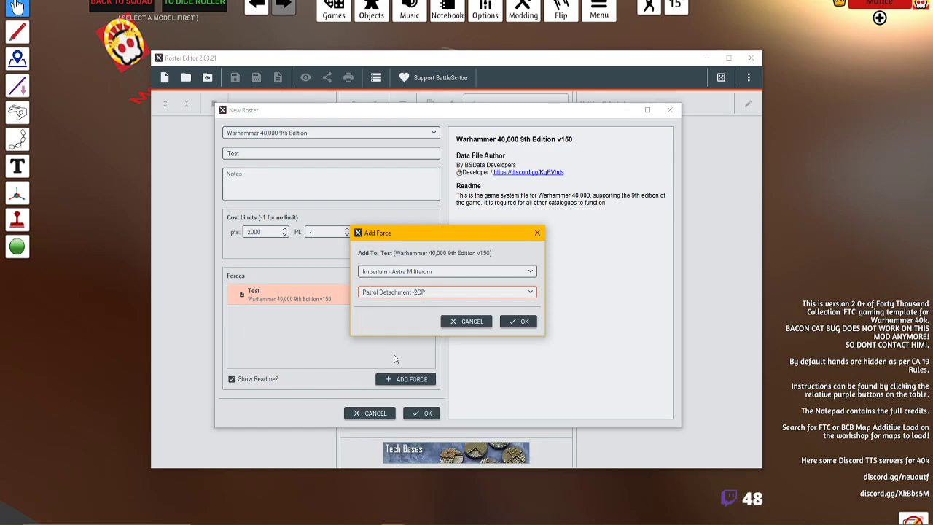
{"action": "left_click", "coordinate": [522, 322]}
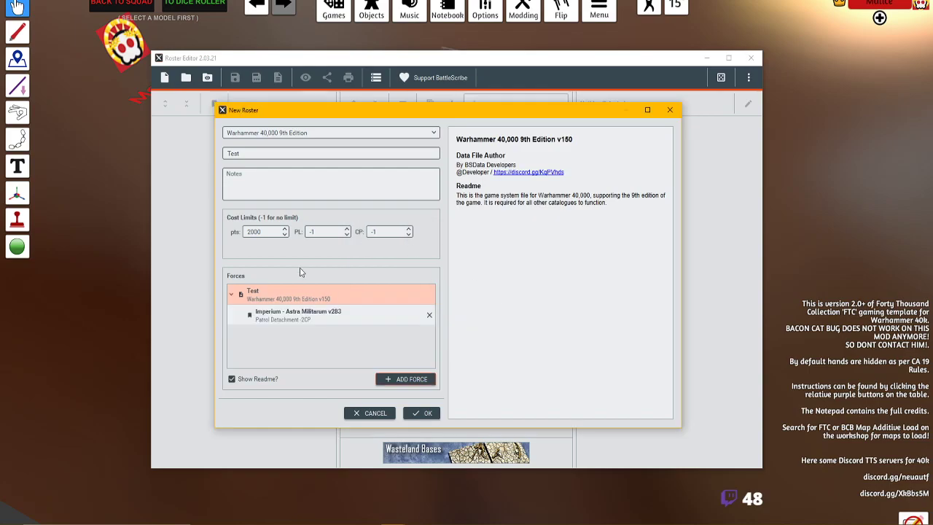
Review the data file information of the Astra Militarum force and finish creating the roster.
{"action": "left_click", "coordinate": [321, 320]}
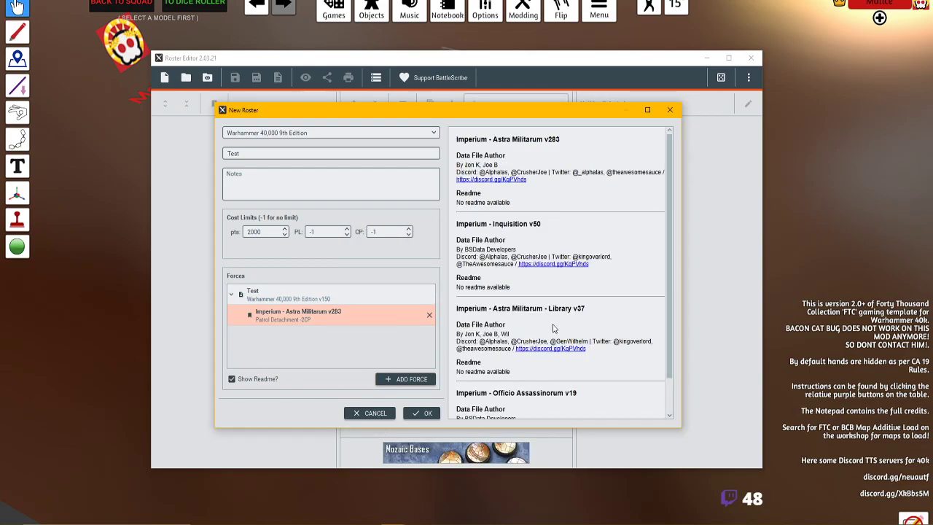
{"action": "scroll", "coordinate": [669, 193], "scroll_direction": "down", "scroll_amount": 2}
{"action": "scroll", "coordinate": [676, 146], "scroll_direction": "up", "scroll_amount": 2}
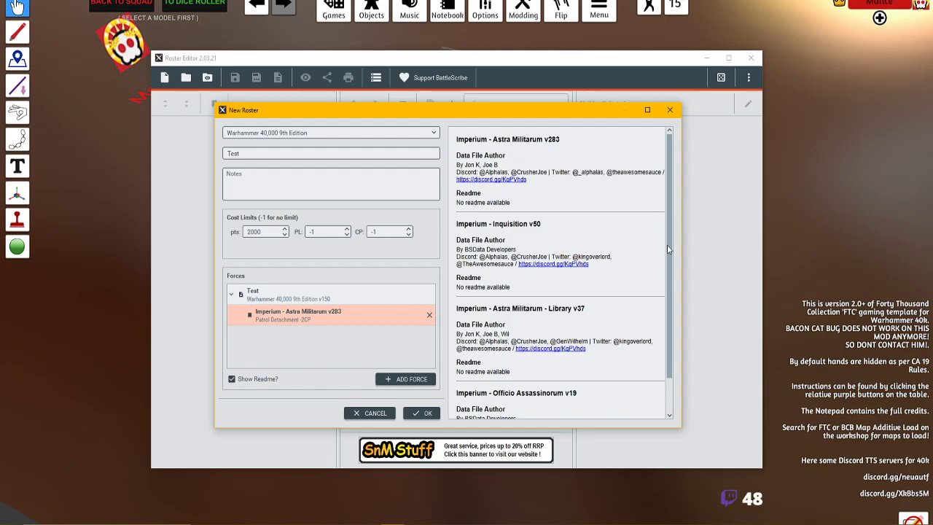
{"action": "left_click_drag", "start_coordinate": [671, 258], "coordinate": [666, 336]}
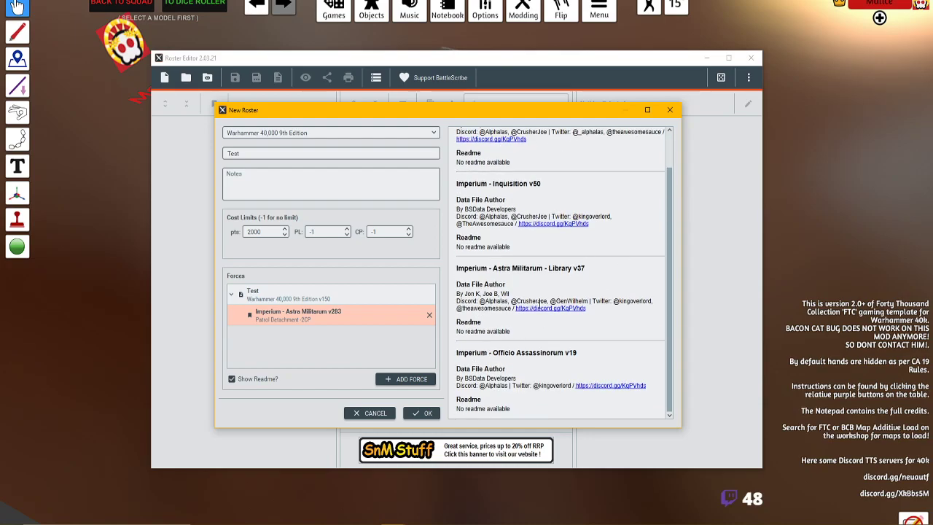
{"action": "left_click", "coordinate": [464, 523]}
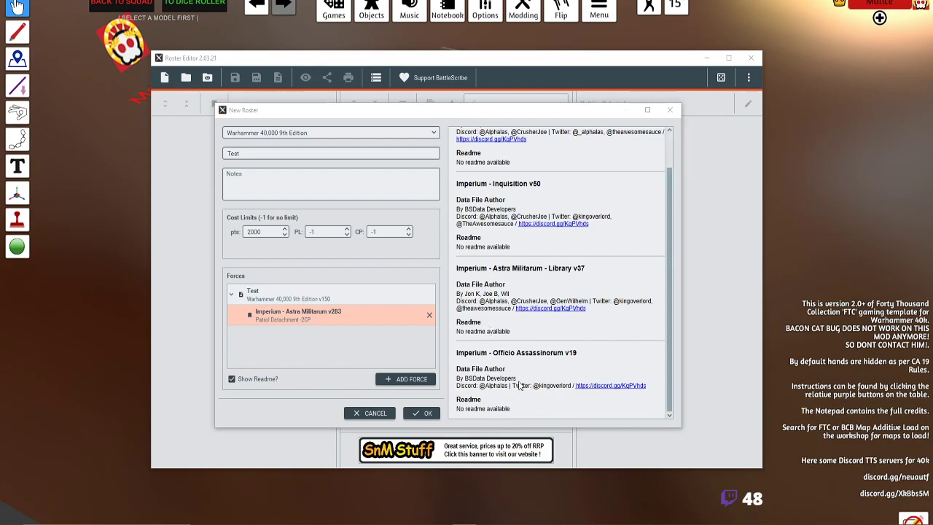
{"action": "left_click", "coordinate": [415, 413]}
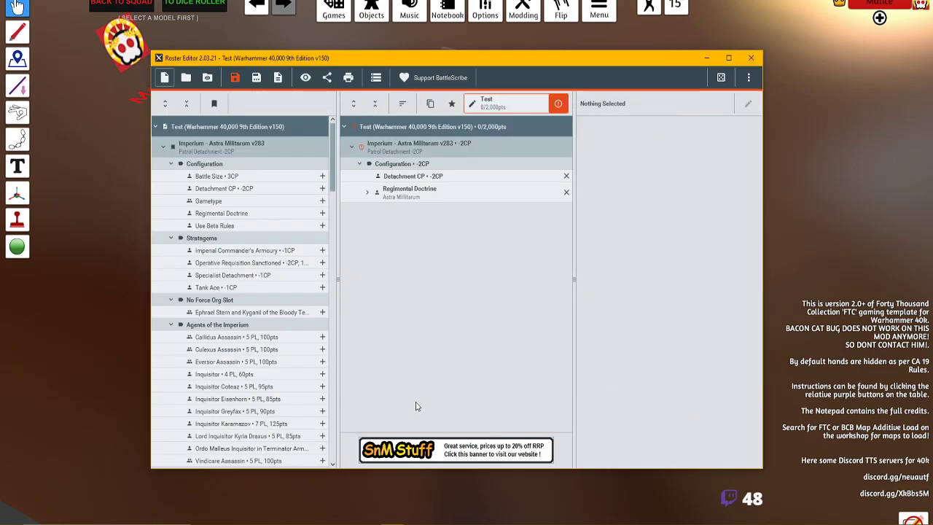
Examine the configuration, stratagem and unit categories offered for the Astra Militarum Patrol Detachment.
{"action": "scroll", "coordinate": [332, 188], "scroll_direction": "down", "scroll_amount": 3}
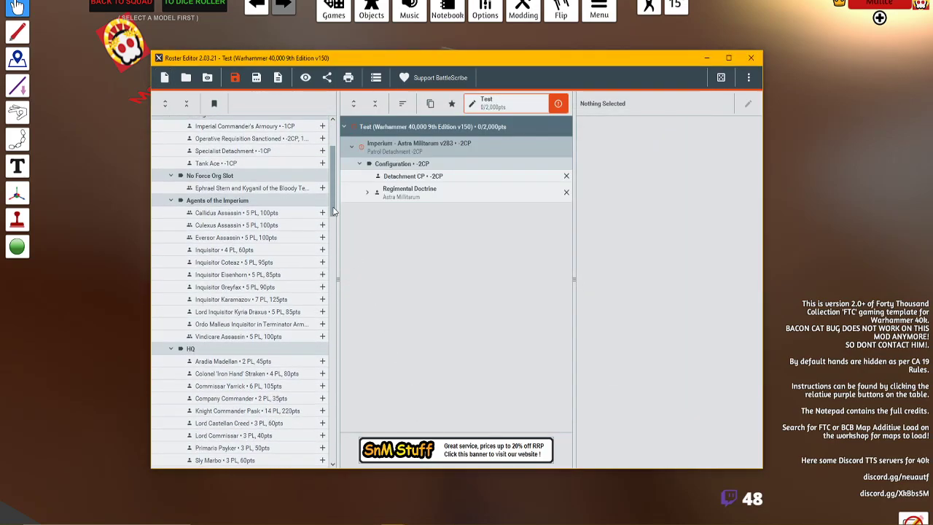
{"action": "scroll", "coordinate": [331, 186], "scroll_direction": "up", "scroll_amount": 3}
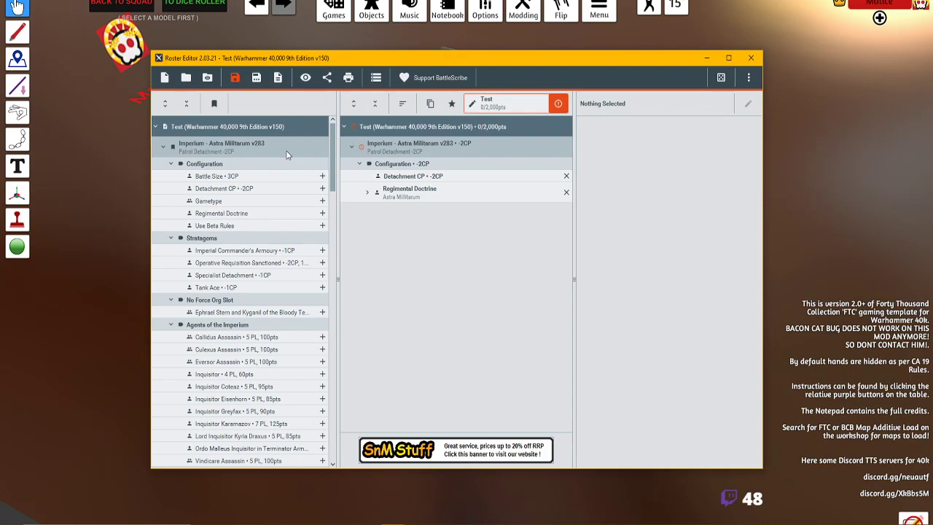
{"action": "left_click", "coordinate": [234, 78]}
{"action": "scroll", "coordinate": [333, 157], "scroll_direction": "down", "scroll_amount": 5}
{"action": "scroll", "coordinate": [334, 146], "scroll_direction": "up", "scroll_amount": 5}
{"action": "left_click", "coordinate": [204, 165]}
{"action": "left_click", "coordinate": [188, 105]}
{"action": "left_click", "coordinate": [165, 104]}
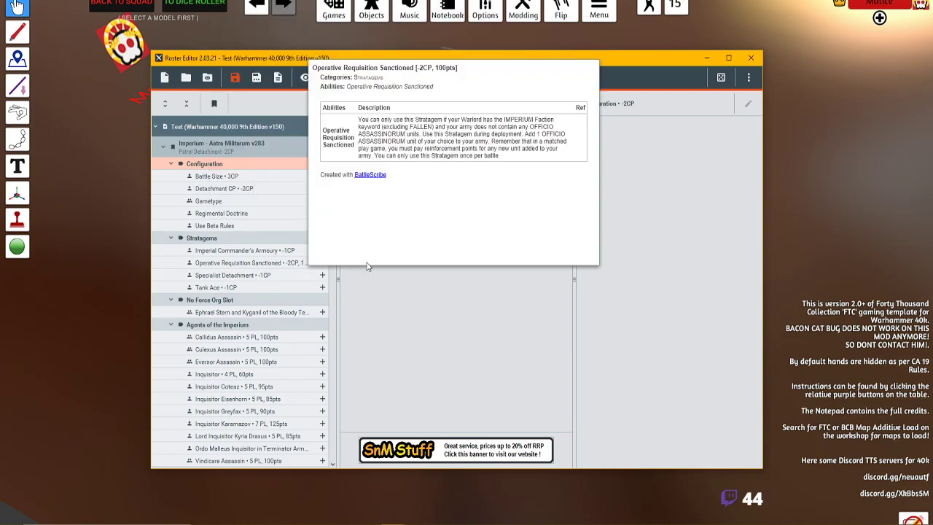
Add Knight Commander Pask from the HQ units to the roster.
{"action": "left_click_drag", "start_coordinate": [332, 176], "coordinate": [341, 246]}
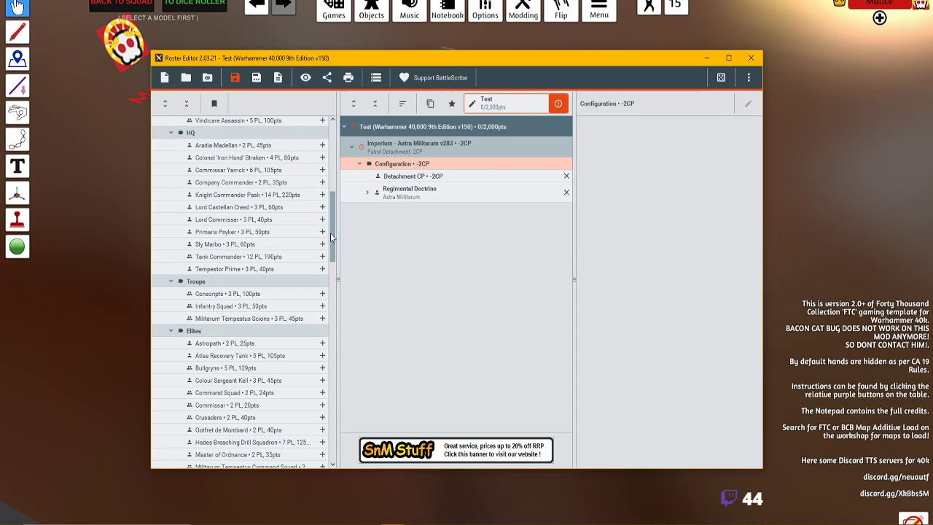
{"action": "mouse_move", "coordinate": [333, 237]}
{"action": "left_mouse_down"}
{"action": "mouse_move", "coordinate": [333, 446]}
{"action": "mouse_move", "coordinate": [335, 229]}
{"action": "left_mouse_up"}
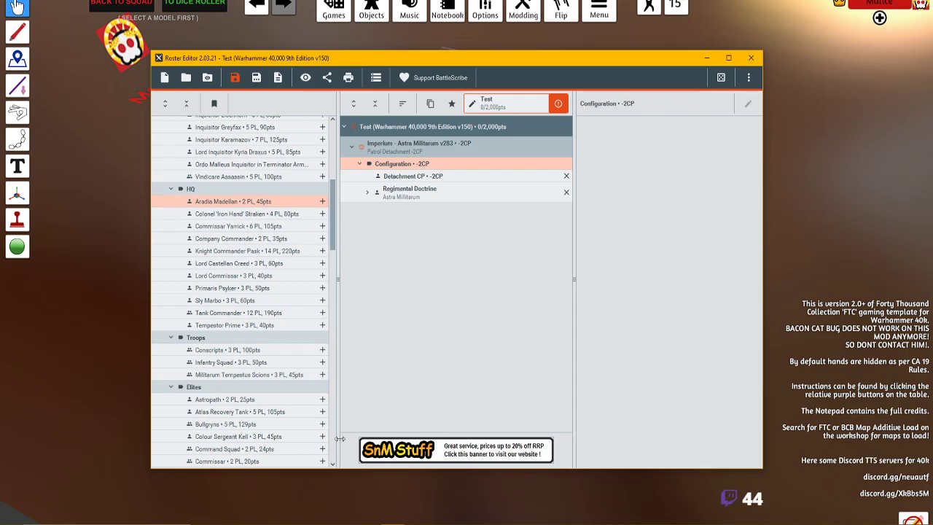
{"action": "left_click", "coordinate": [254, 213]}
{"action": "left_click", "coordinate": [284, 227]}
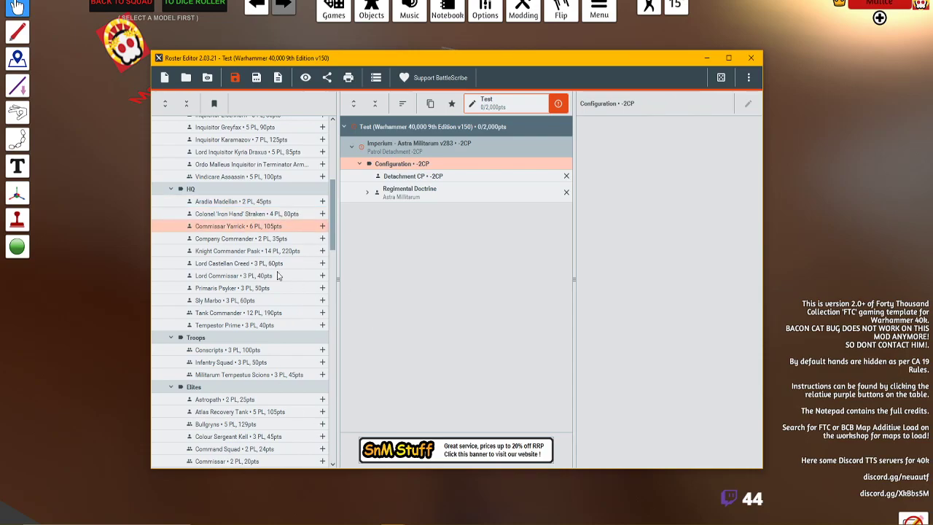
{"action": "double_click", "coordinate": [241, 252]}
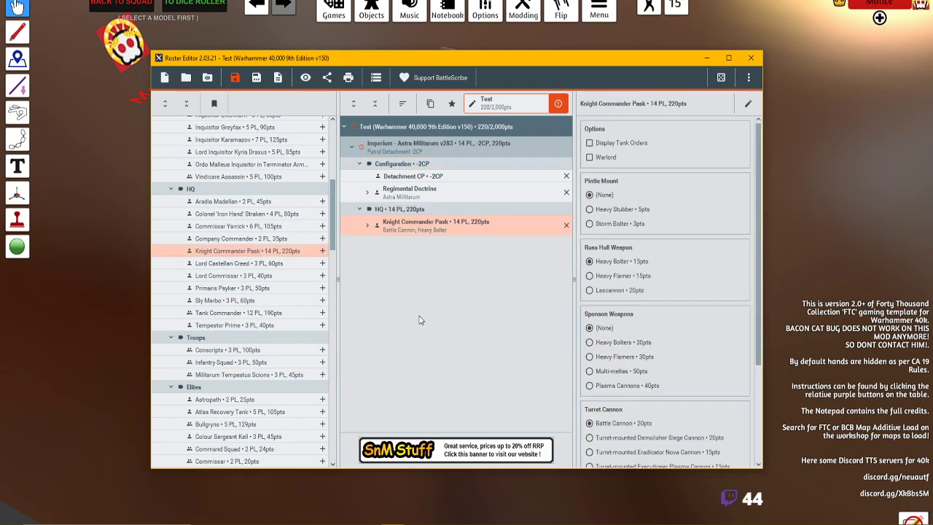
Add six Conscripts units from the Troops category to the roster.
{"action": "scroll", "coordinate": [226, 295], "scroll_direction": "down", "scroll_amount": 2}
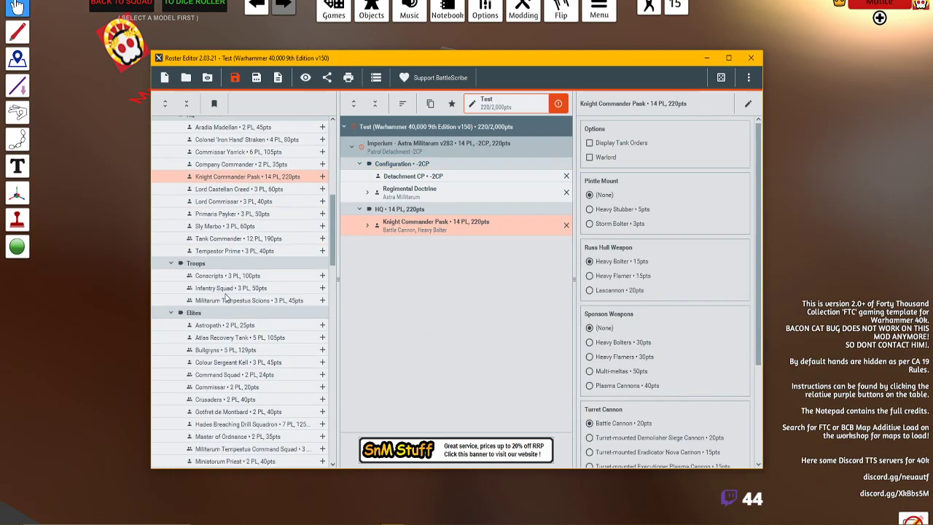
{"action": "double_click", "coordinate": [228, 278]}
{"action": "double_click", "coordinate": [229, 278]}
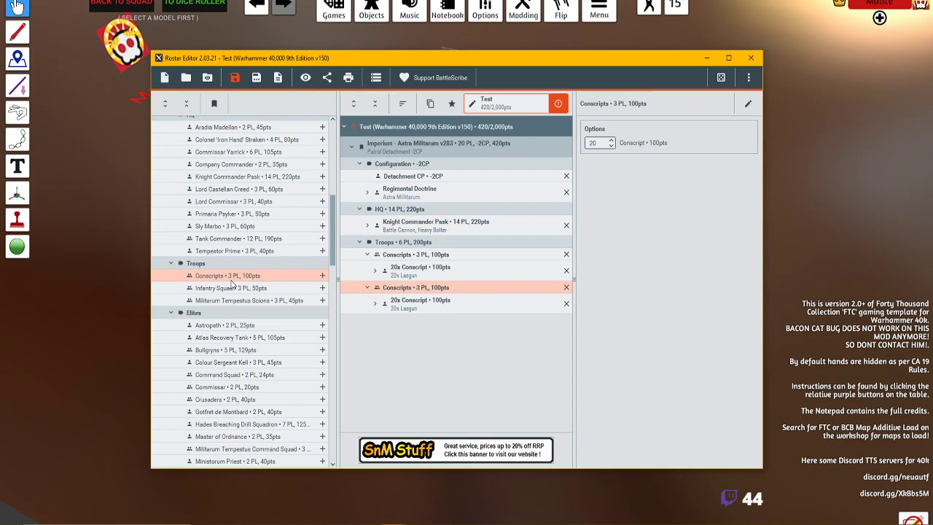
{"action": "double_click", "coordinate": [230, 278]}
{"action": "double_click", "coordinate": [231, 277]}
{"action": "double_click", "coordinate": [231, 279]}
{"action": "double_click", "coordinate": [231, 279]}
Add two Atlas Recovery Tanks from the Elites category and collapse the roster's Troops group.
{"action": "scroll", "coordinate": [227, 281], "scroll_direction": "down", "scroll_amount": 2}
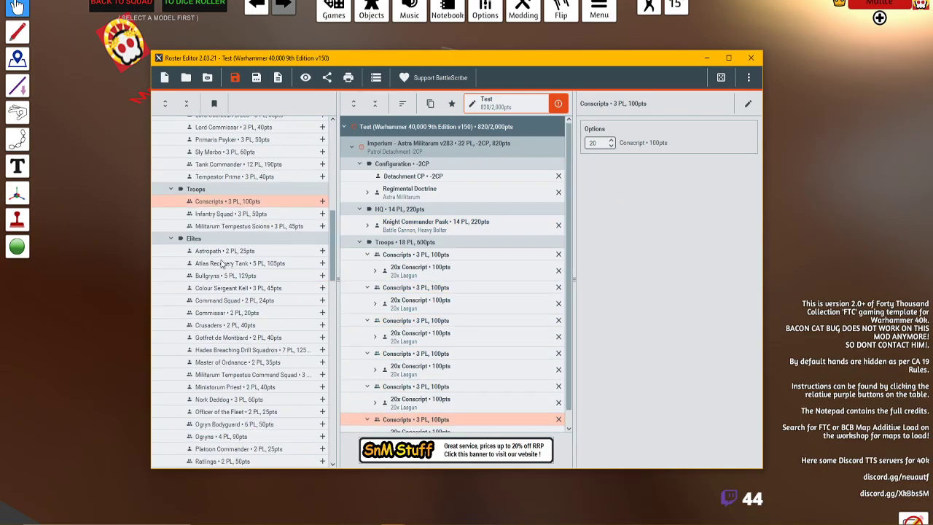
{"action": "left_click", "coordinate": [224, 264]}
{"action": "double_click", "coordinate": [224, 264]}
{"action": "double_click", "coordinate": [233, 265]}
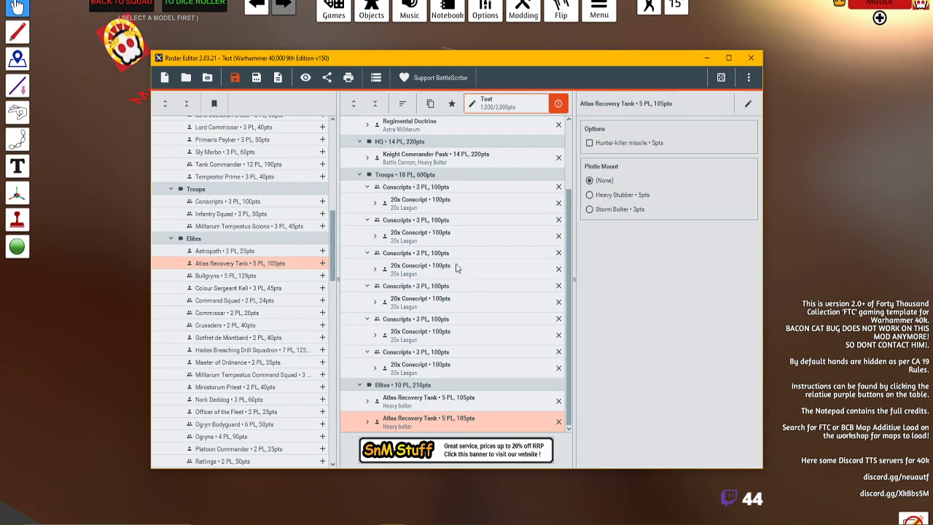
{"action": "left_click", "coordinate": [360, 175]}
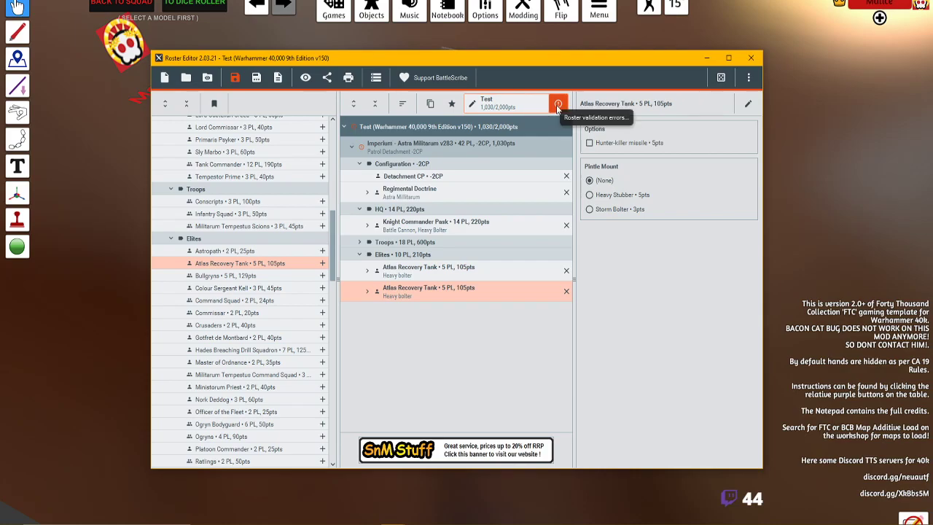
Check the Patrol Detachment's validation errors and remove three surplus Conscripts units from the roster's Troops group.
{"action": "left_click", "coordinate": [433, 149]}
{"action": "left_click", "coordinate": [352, 150]}
{"action": "left_click", "coordinate": [351, 150]}
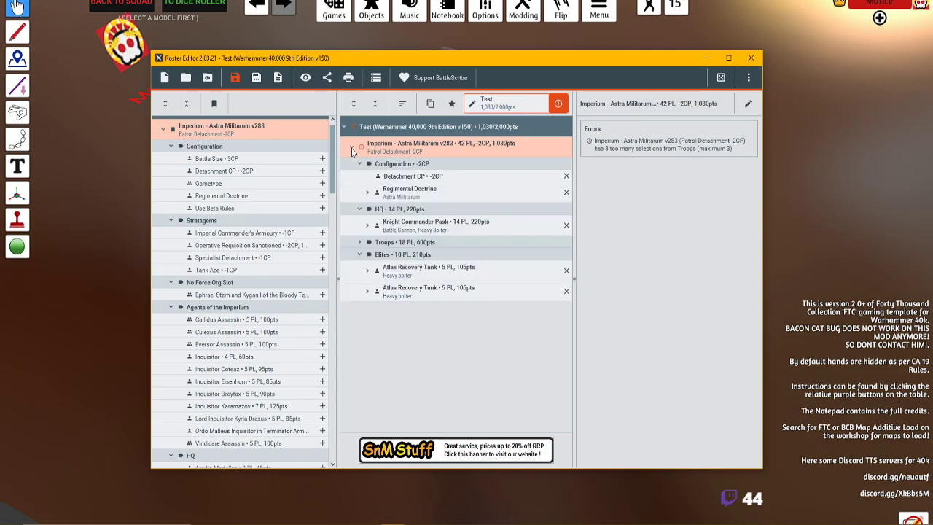
{"action": "left_click", "coordinate": [557, 108]}
{"action": "left_click", "coordinate": [660, 270]}
{"action": "left_click", "coordinate": [359, 243]}
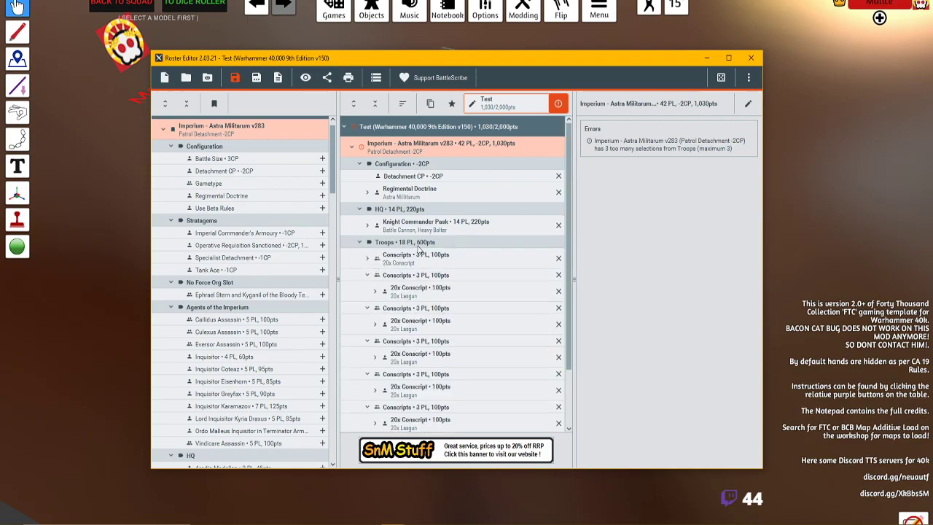
{"action": "scroll", "coordinate": [533, 277], "scroll_direction": "down", "scroll_amount": 2}
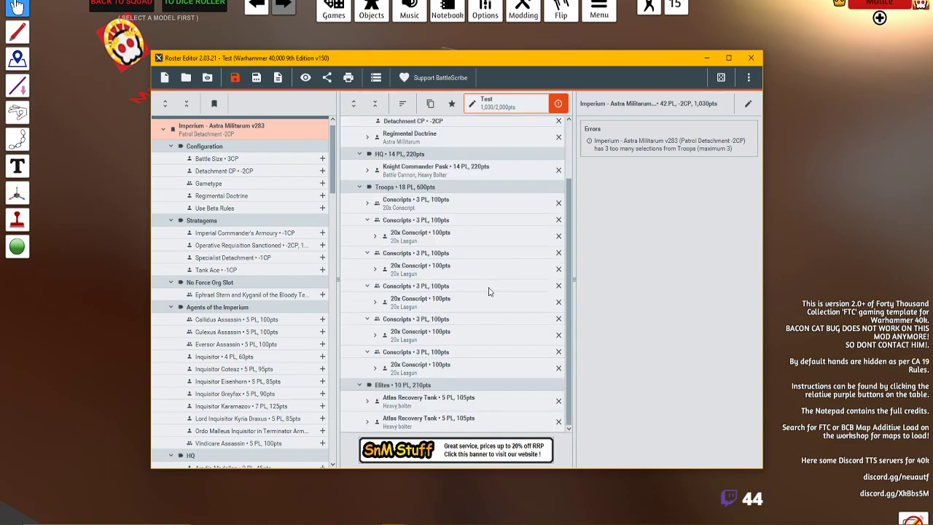
{"action": "left_click", "coordinate": [559, 352]}
{"action": "left_click", "coordinate": [560, 352]}
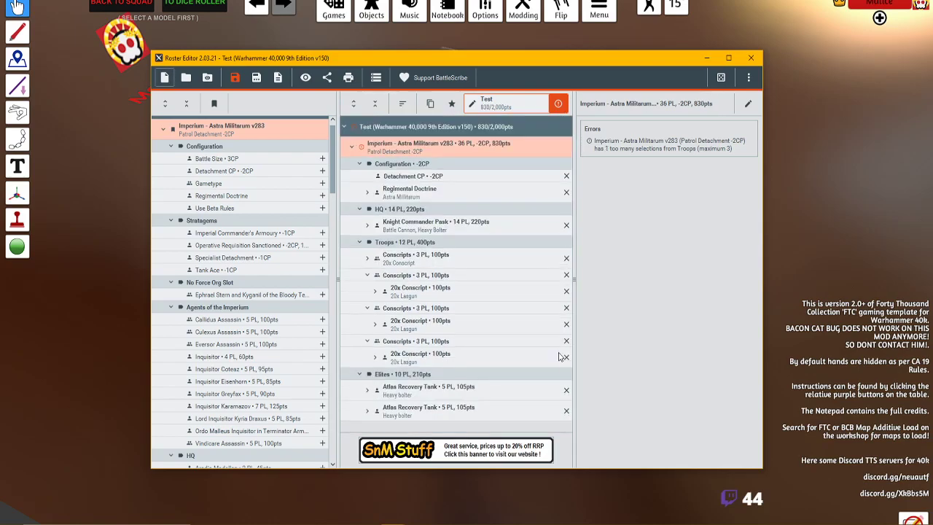
{"action": "left_click", "coordinate": [561, 355]}
{"action": "left_click", "coordinate": [566, 341]}
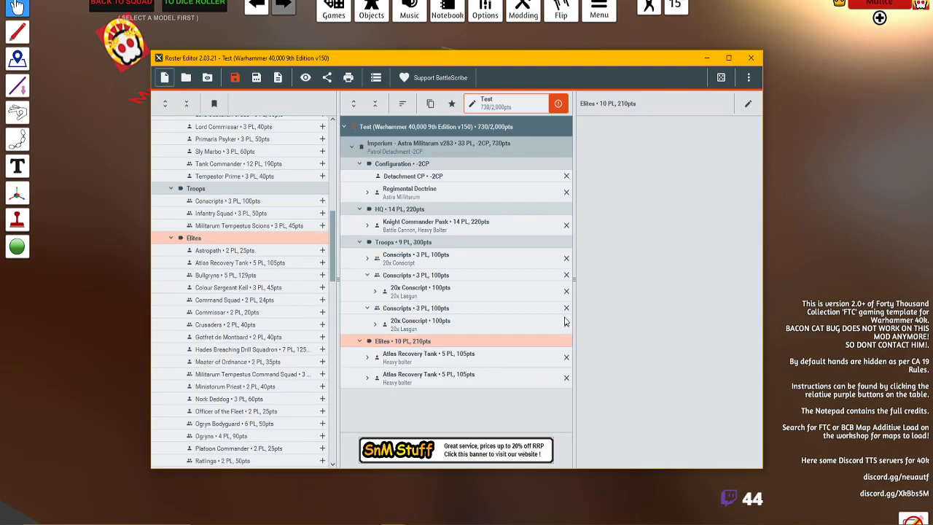
Look through the options of the roster's Conscripts, Knight Commander Pask and Atlas Recovery Tank entries.
{"action": "left_click", "coordinate": [444, 321]}
{"action": "left_click", "coordinate": [420, 275]}
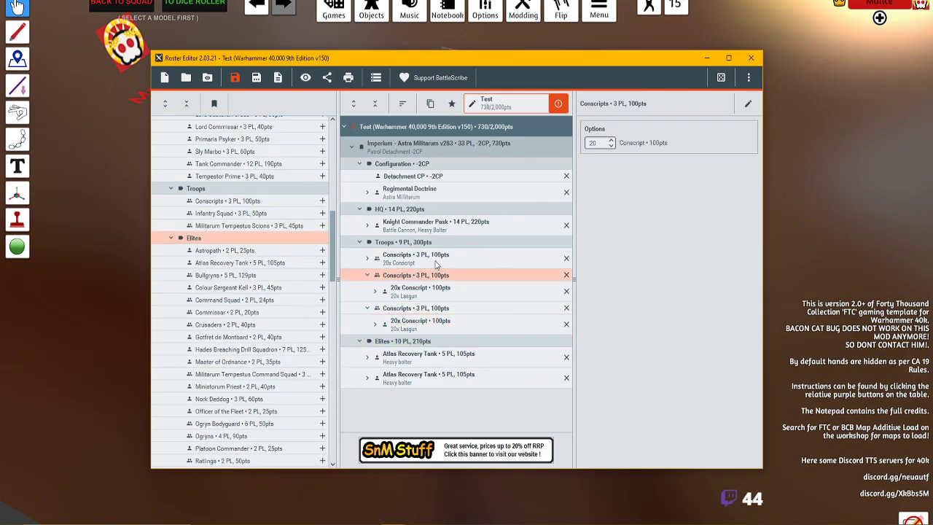
{"action": "left_click", "coordinate": [436, 260]}
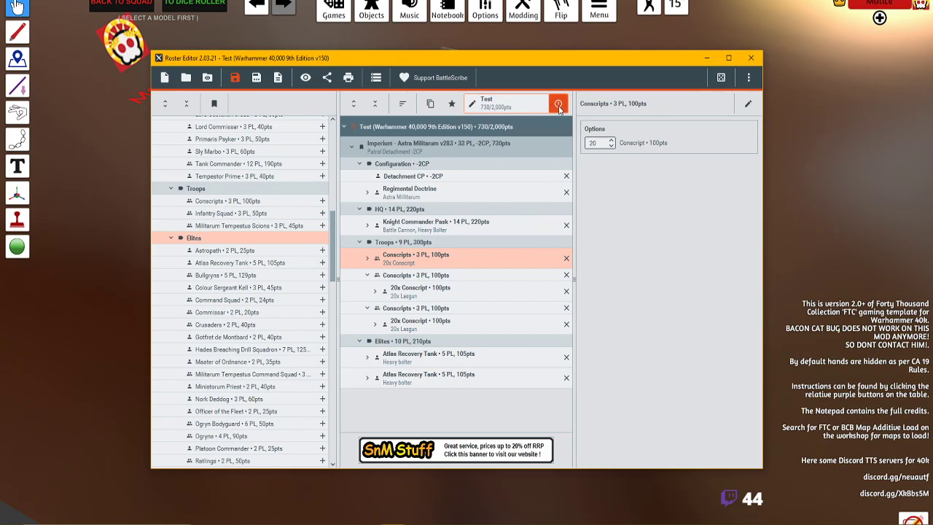
{"action": "left_click", "coordinate": [437, 229]}
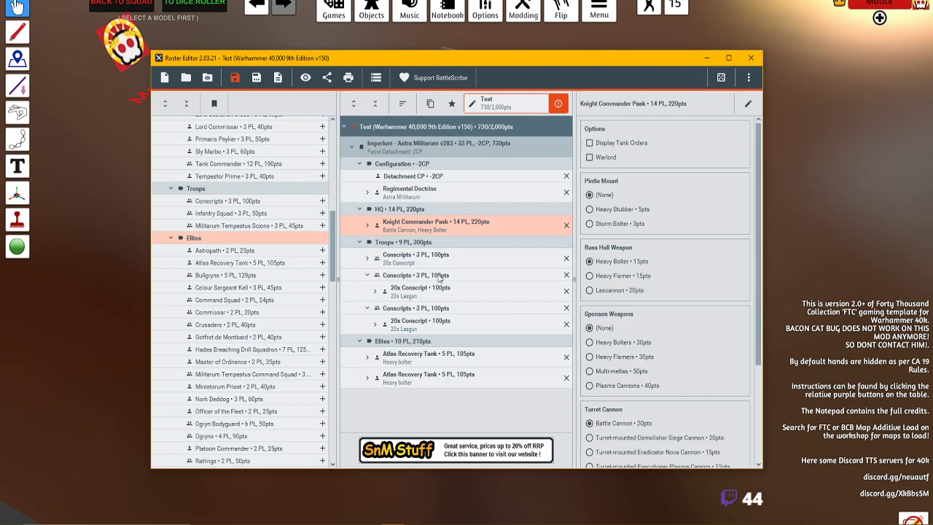
{"action": "left_click", "coordinate": [421, 312]}
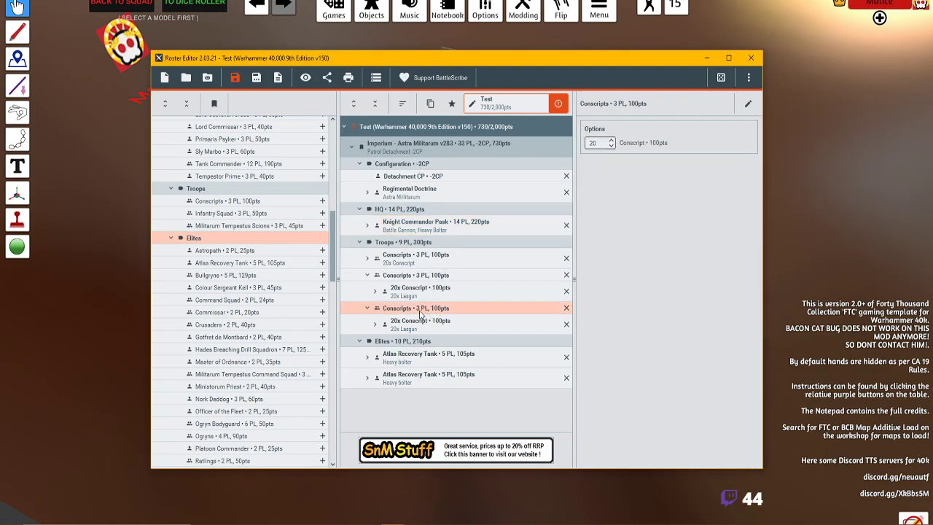
{"action": "left_click", "coordinate": [426, 363]}
{"action": "left_click", "coordinate": [425, 381]}
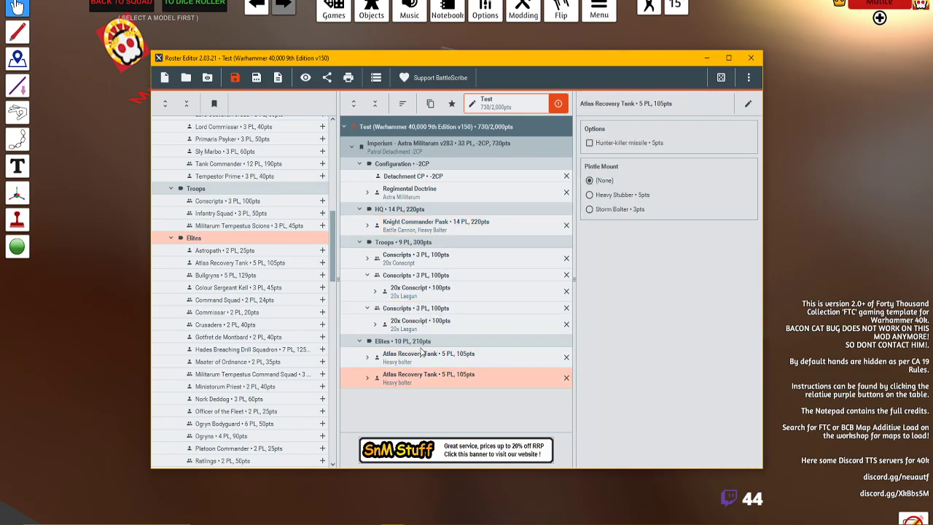
{"action": "left_click", "coordinate": [413, 299]}
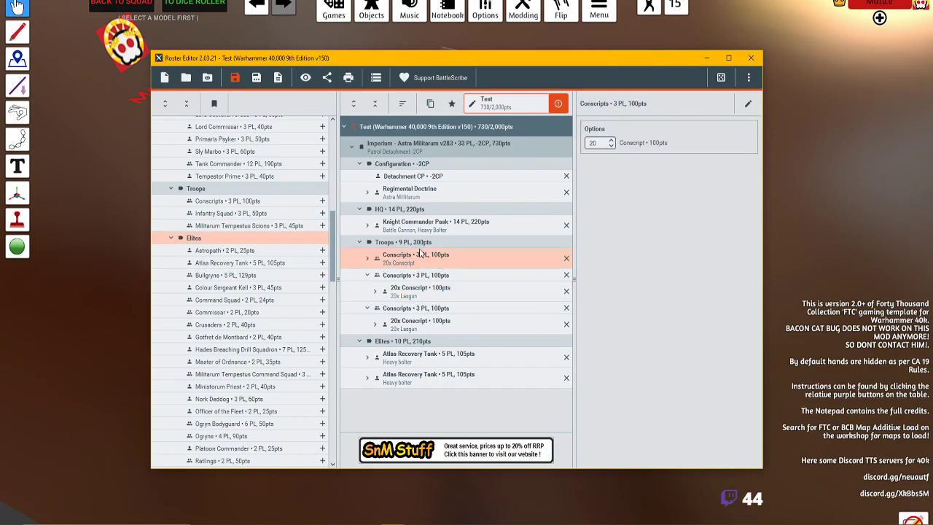
{"action": "left_click", "coordinate": [434, 198]}
{"action": "left_click", "coordinate": [428, 228]}
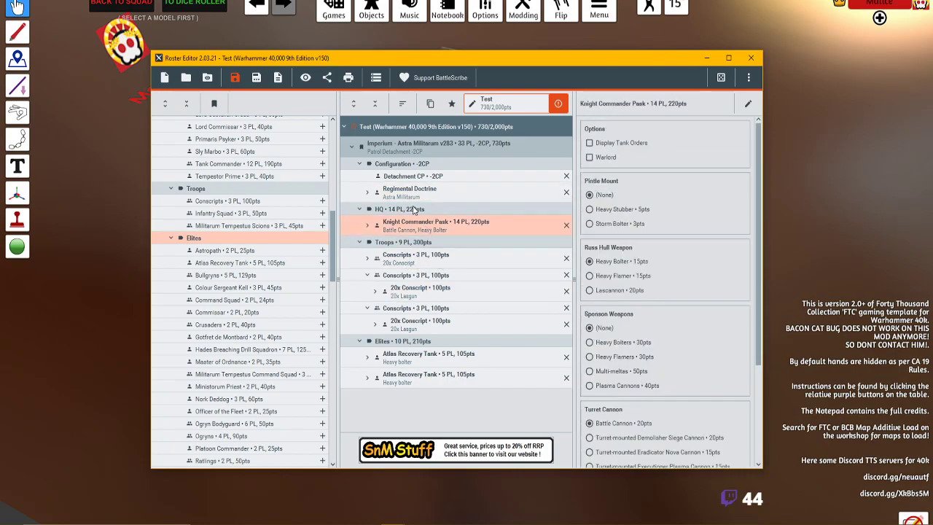
Collapse the roster's Configuration and HQ groups, leaving the Troops and Elites groups expanded.
{"action": "left_click", "coordinate": [359, 242]}
{"action": "left_click", "coordinate": [357, 255]}
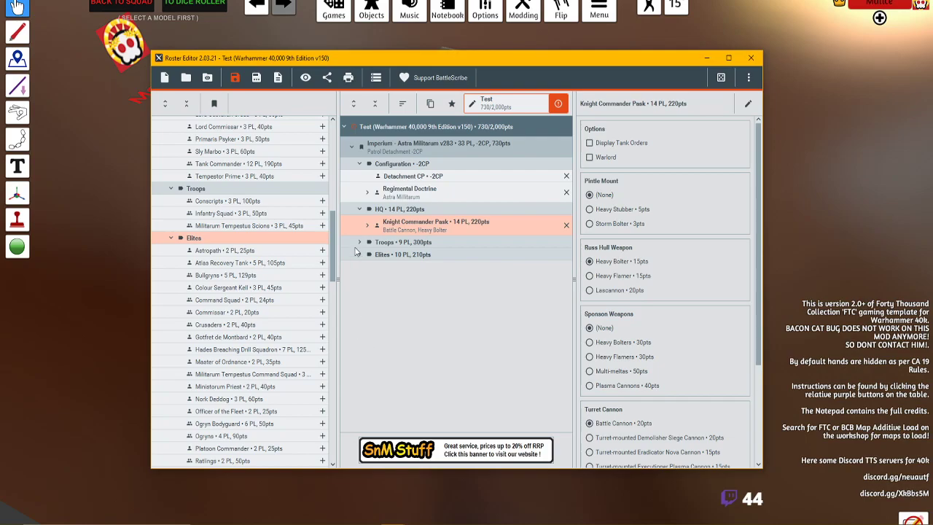
{"action": "left_click", "coordinate": [362, 210]}
{"action": "left_click", "coordinate": [361, 165]}
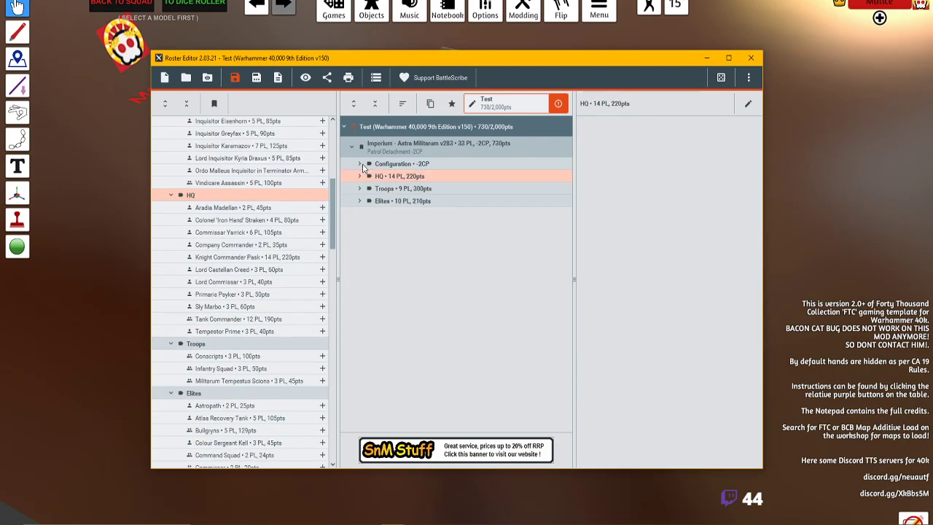
{"action": "left_click", "coordinate": [366, 203]}
{"action": "left_click", "coordinate": [361, 202]}
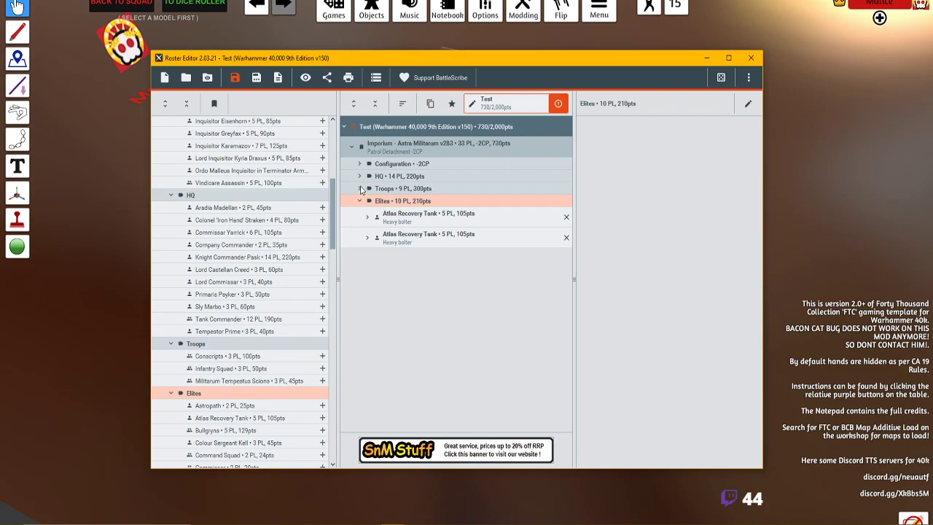
{"action": "left_click", "coordinate": [360, 188]}
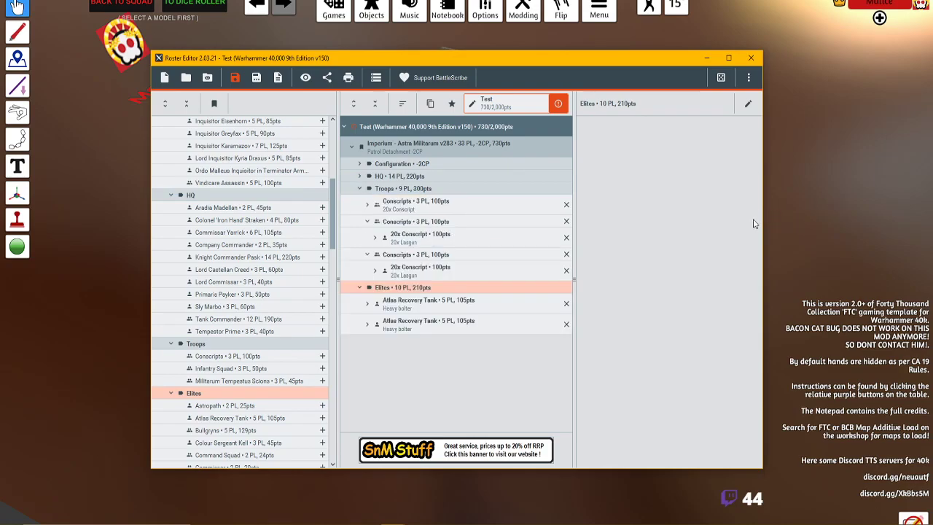
Set the first Conscripts unit in the Troops group to 30 Conscripts.
{"action": "left_click", "coordinate": [452, 208]}
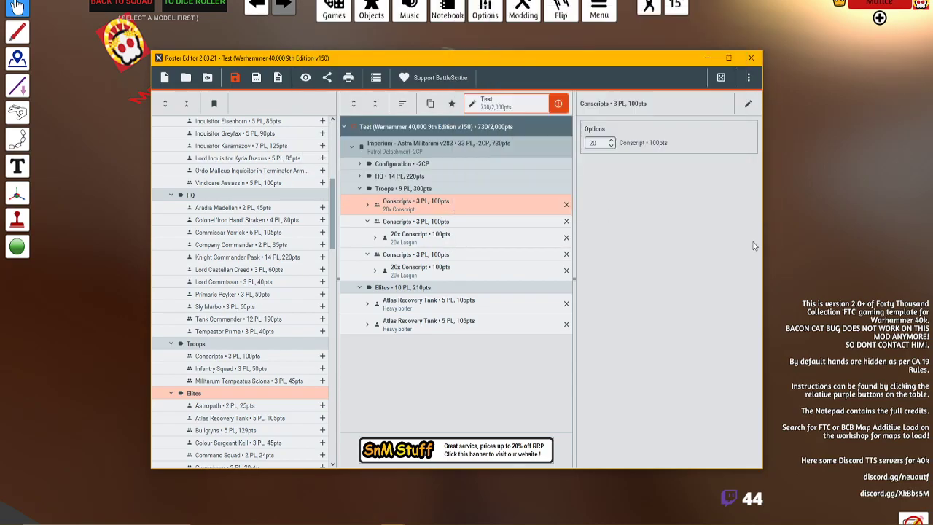
{"action": "left_click", "coordinate": [613, 147]}
{"action": "left_click", "coordinate": [490, 211]}
{"action": "scroll", "coordinate": [613, 143], "scroll_direction": "up", "scroll_amount": 4}
{"action": "scroll", "coordinate": [614, 143], "scroll_direction": "up", "scroll_amount": 2}
{"action": "left_click", "coordinate": [400, 223]}
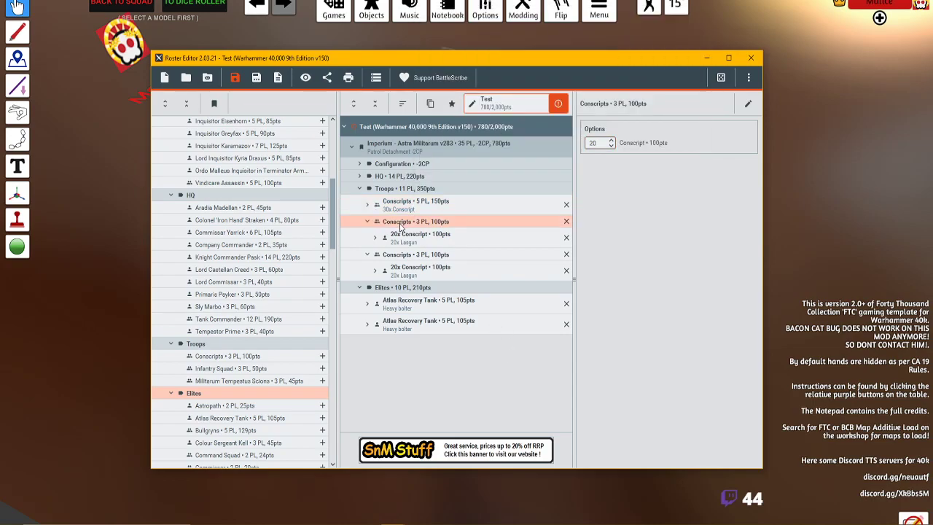
{"action": "left_click", "coordinate": [397, 256]}
{"action": "left_click", "coordinate": [400, 223]}
Equip Knight Commander Pask with Storm Bolter, Lascannon, Heavy Flamers and Turret-mounted Eradicator Nova Cannon, and view the Augur array rules.
{"action": "left_click", "coordinate": [358, 177]}
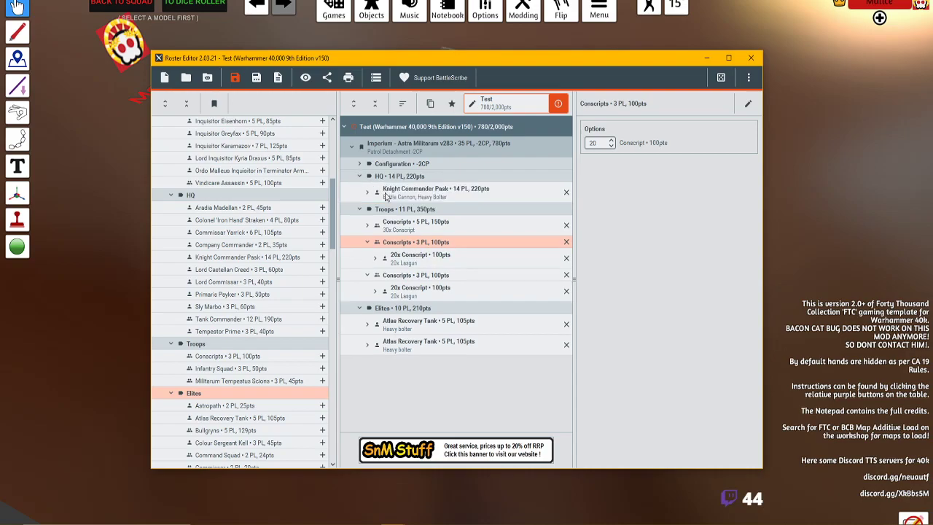
{"action": "left_click", "coordinate": [428, 196]}
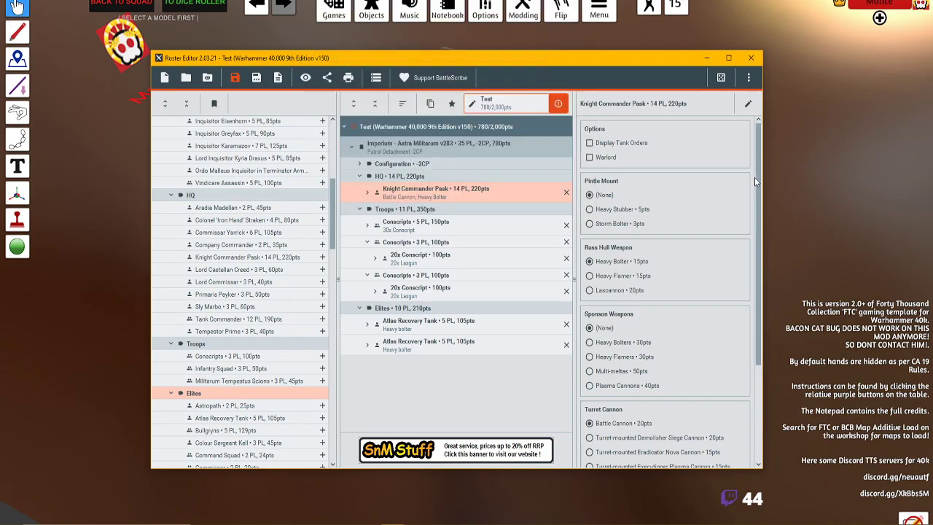
{"action": "mouse_move", "coordinate": [754, 177]}
{"action": "left_mouse_down"}
{"action": "mouse_move", "coordinate": [758, 309]}
{"action": "mouse_move", "coordinate": [758, 165]}
{"action": "left_mouse_up"}
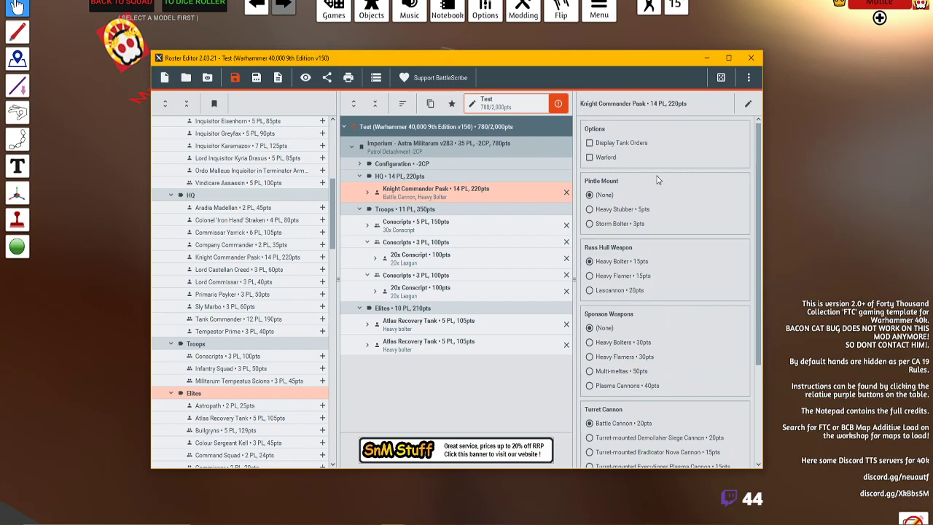
{"action": "left_click", "coordinate": [602, 224]}
{"action": "left_click", "coordinate": [599, 292]}
{"action": "scroll", "coordinate": [610, 271], "scroll_direction": "down", "scroll_amount": 2}
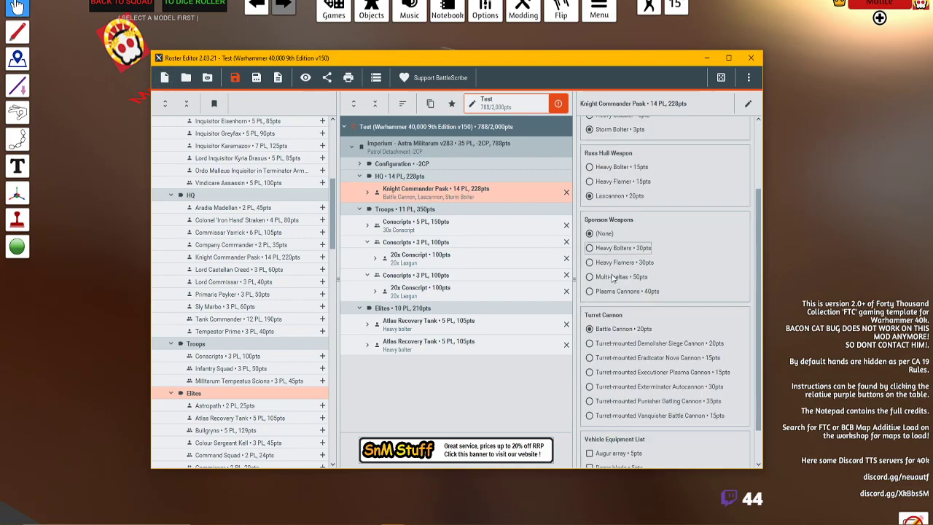
{"action": "left_click", "coordinate": [613, 262]}
{"action": "scroll", "coordinate": [609, 295], "scroll_direction": "down", "scroll_amount": 1}
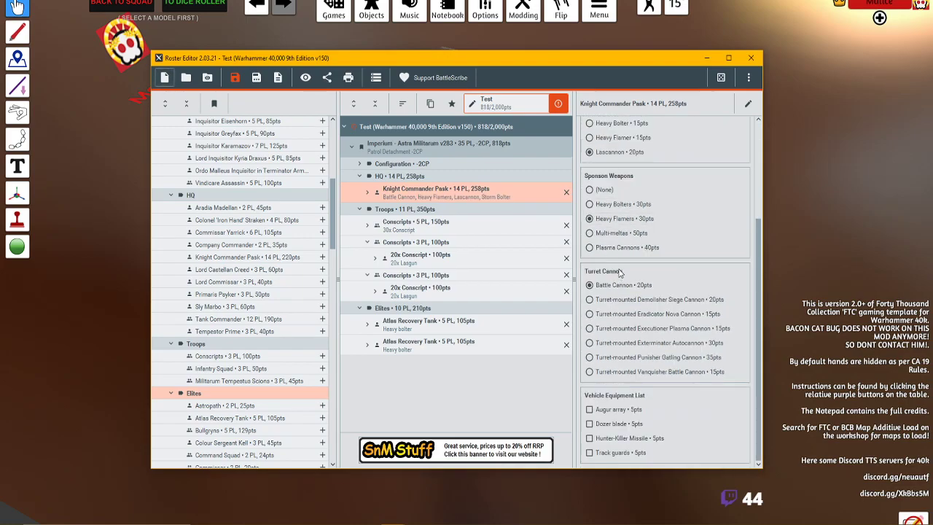
{"action": "left_click", "coordinate": [622, 317]}
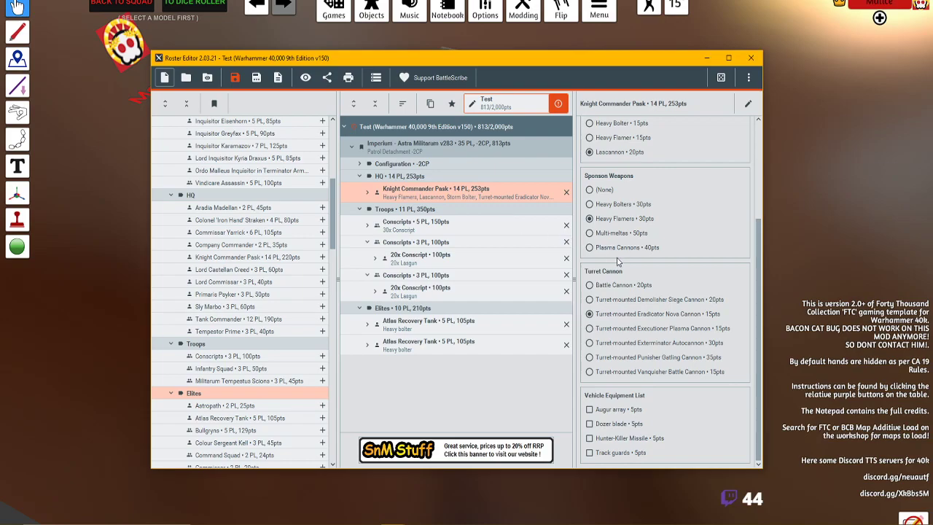
{"action": "right_click", "coordinate": [619, 413]}
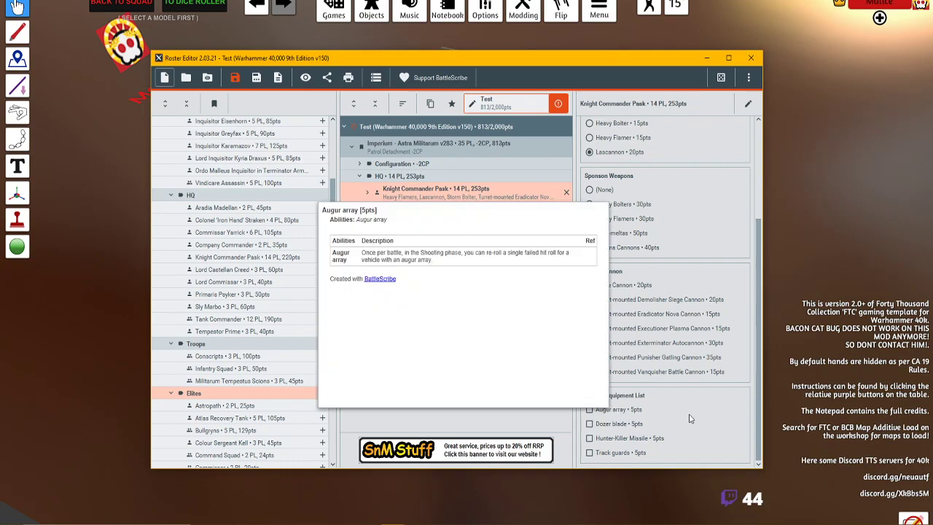
{"action": "left_click", "coordinate": [631, 420]}
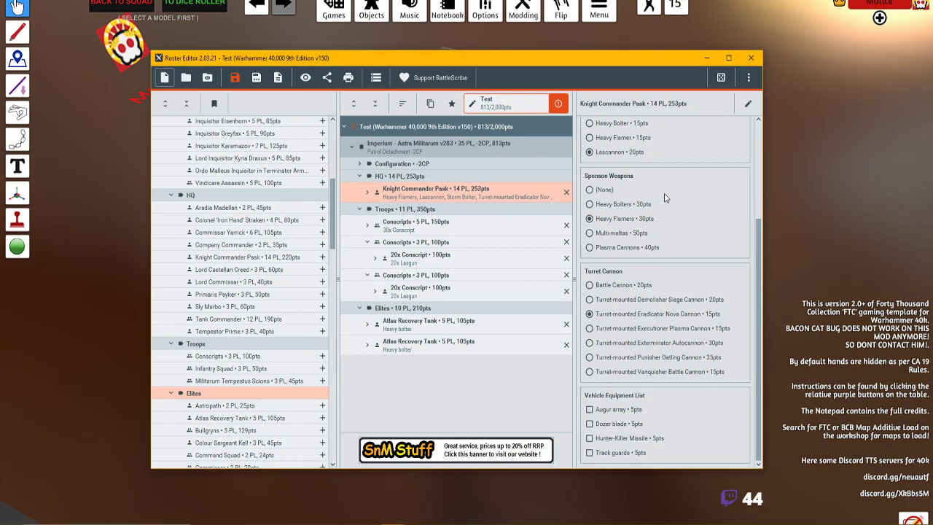
Make Knight Commander Pask the Warlord and give him the WT (Cadia): Superior Tactical Training trait.
{"action": "left_click_drag", "start_coordinate": [753, 283], "coordinate": [737, 180]}
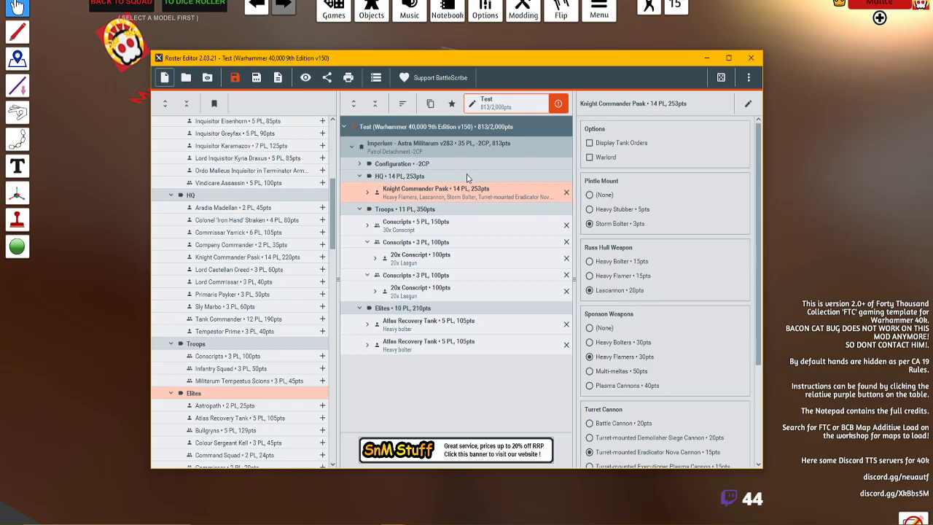
{"action": "left_click", "coordinate": [590, 157]}
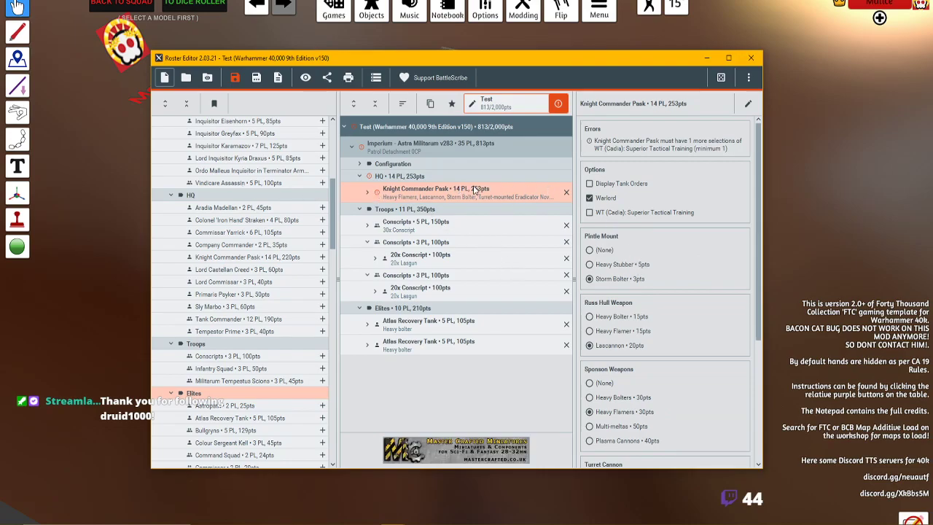
{"action": "mouse_move", "coordinate": [475, 191]}
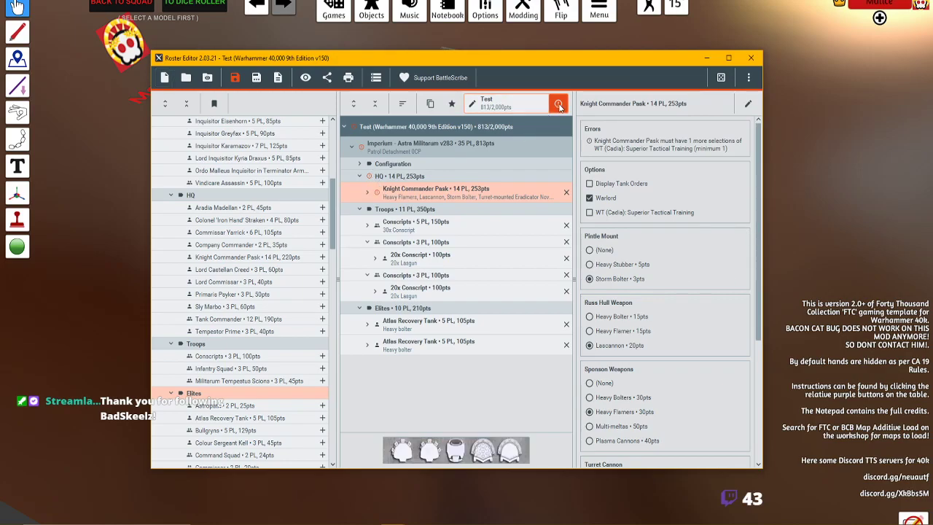
{"action": "mouse_move", "coordinate": [559, 106]}
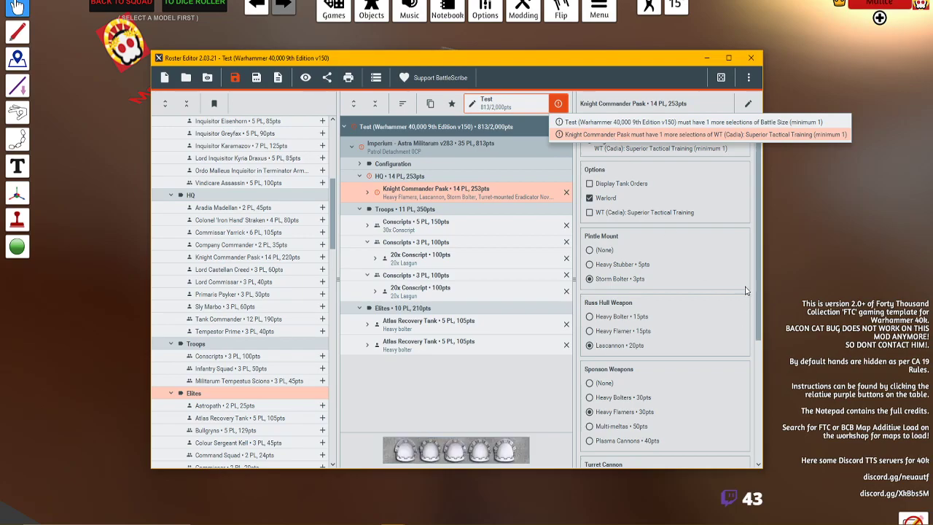
{"action": "left_click_drag", "start_coordinate": [766, 288], "coordinate": [766, 392]}
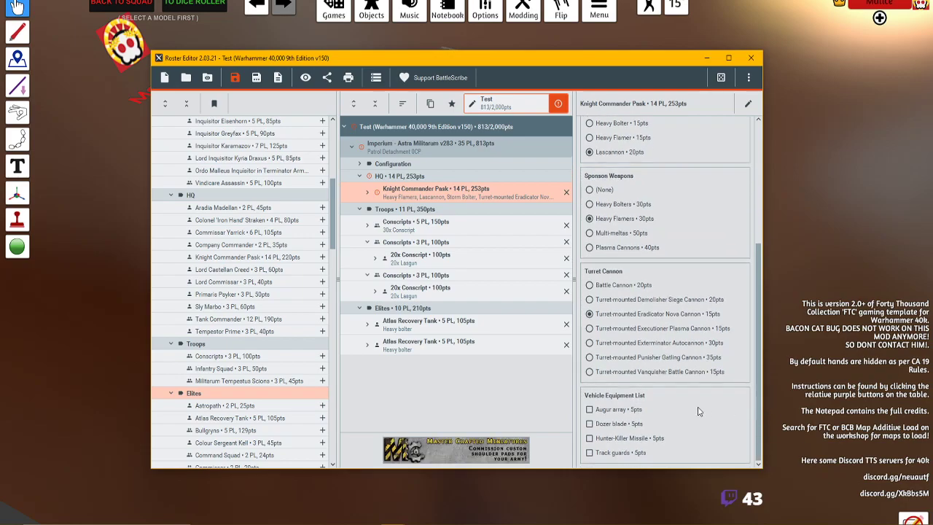
{"action": "left_click_drag", "start_coordinate": [759, 306], "coordinate": [747, 174]}
{"action": "left_click", "coordinate": [589, 212]}
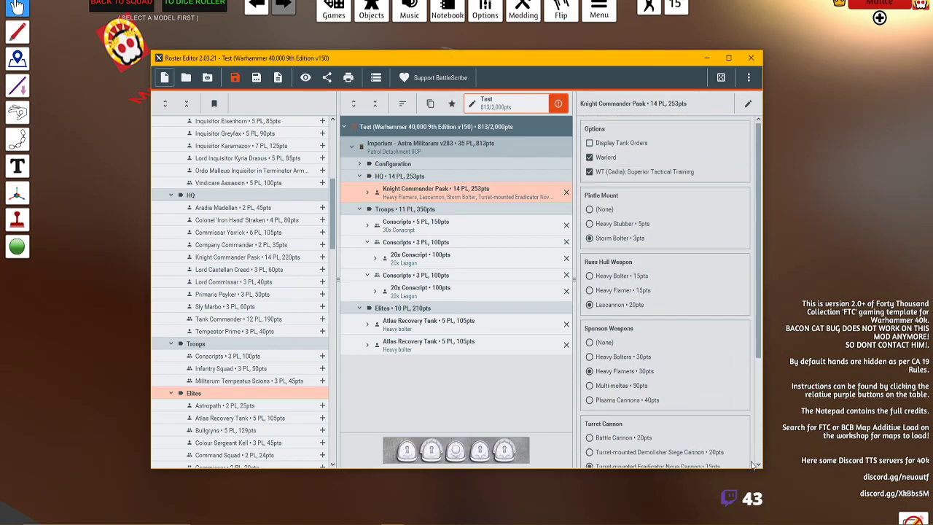
Inspect the roster-level validation error, closing the roster's edit dialog without changes.
{"action": "left_click", "coordinate": [557, 104]}
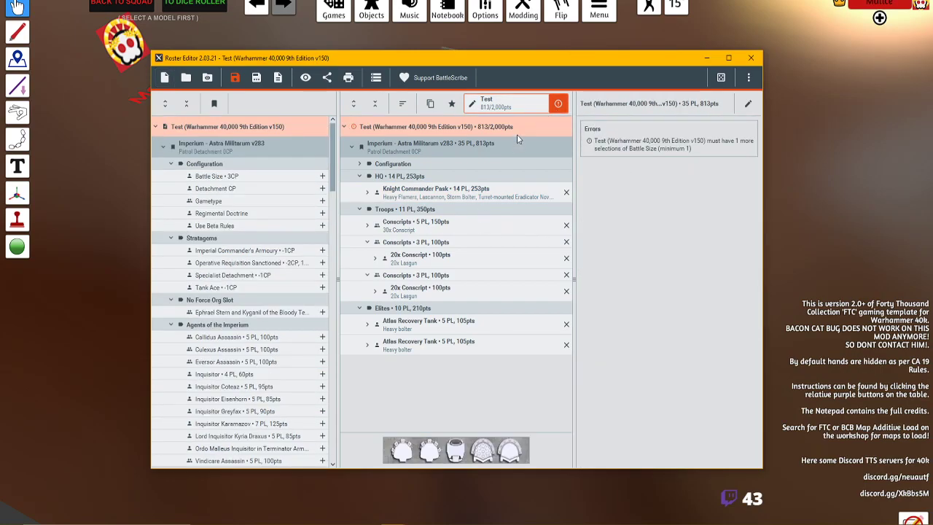
{"action": "left_click", "coordinate": [553, 110]}
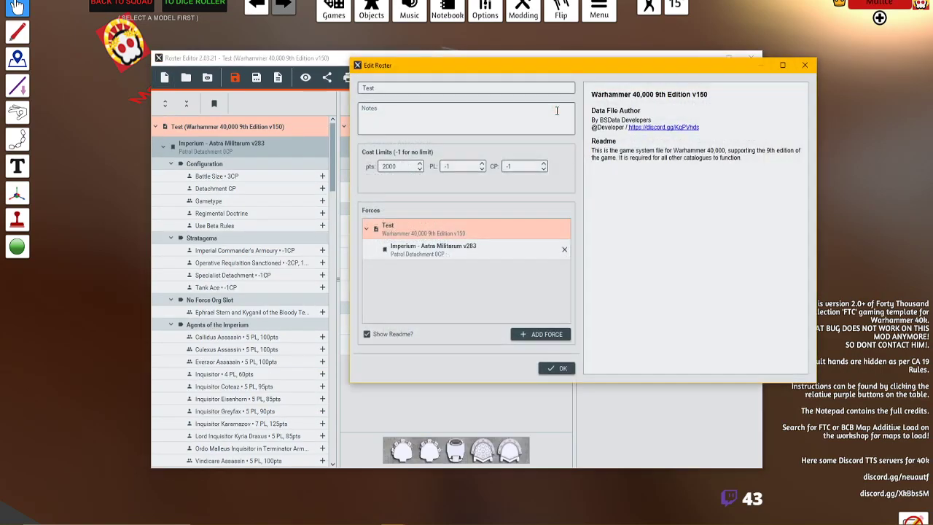
{"action": "left_click", "coordinate": [805, 65]}
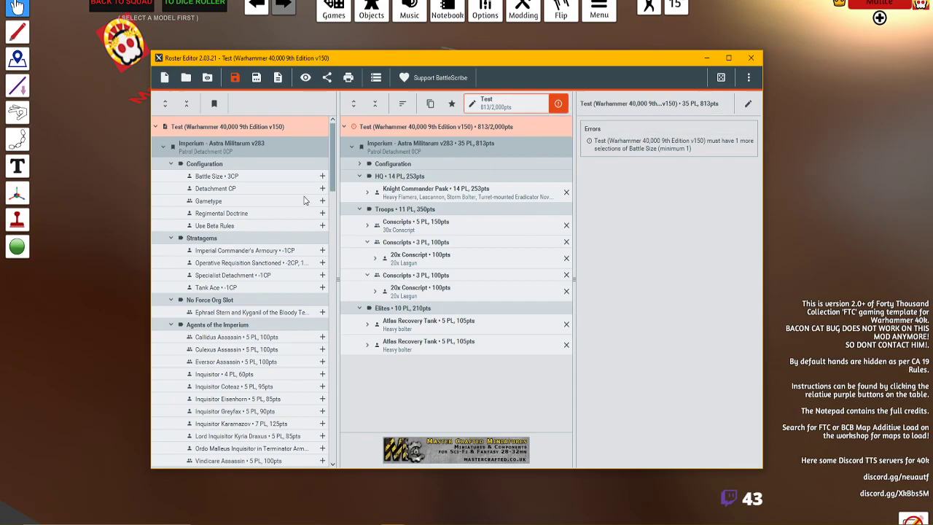
Review the Patrol Detachment's Configuration, HQ and Troops entries, including the Regimental Doctrine options and the first Conscripts unit.
{"action": "left_click", "coordinate": [352, 146]}
{"action": "left_click", "coordinate": [353, 146]}
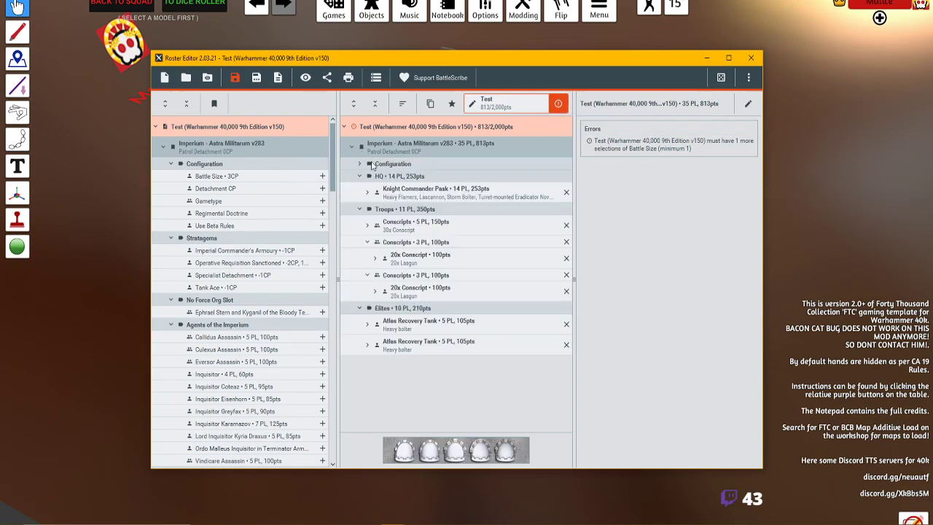
{"action": "left_click", "coordinate": [360, 176]}
{"action": "left_click", "coordinate": [359, 164]}
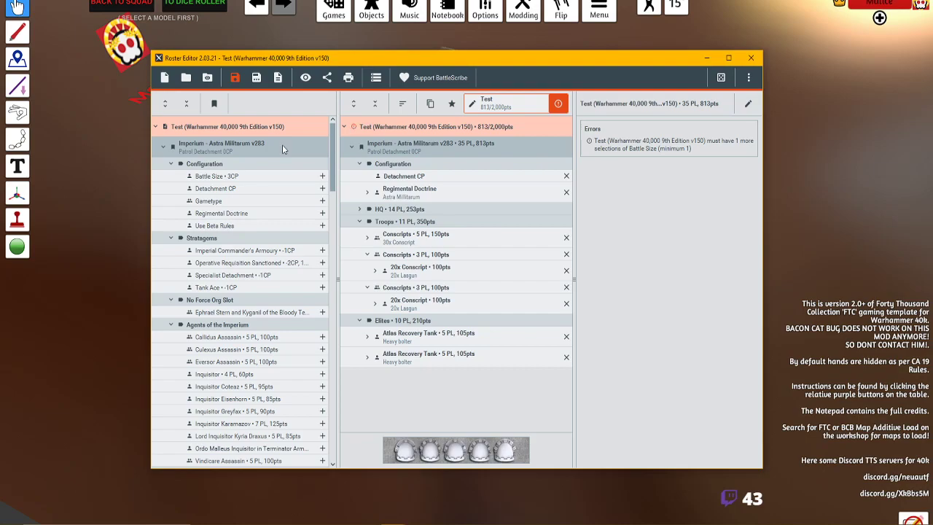
{"action": "left_click", "coordinate": [227, 176]}
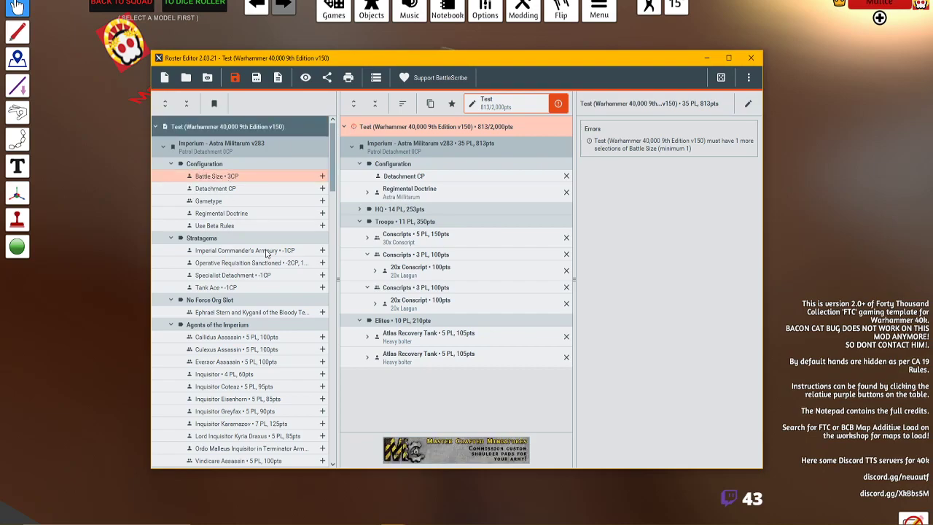
{"action": "left_click", "coordinate": [441, 188]}
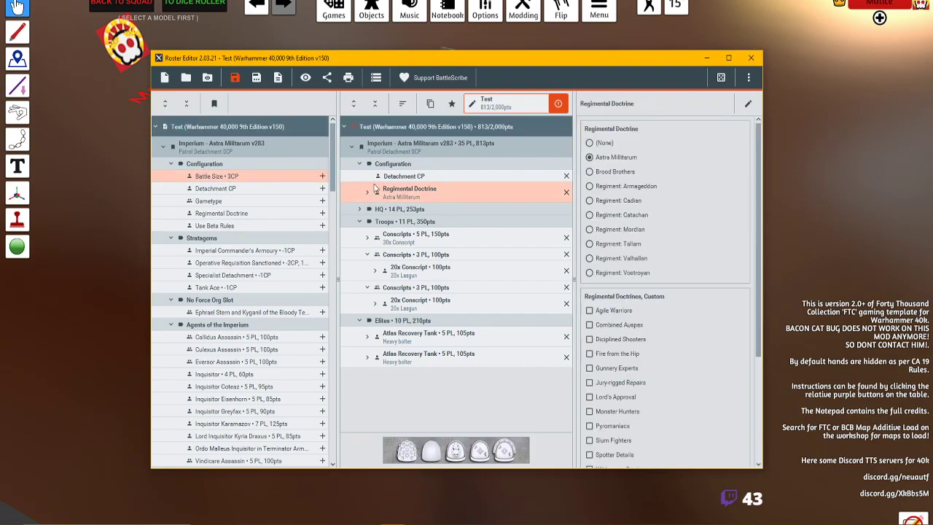
{"action": "left_click", "coordinate": [432, 178]}
{"action": "left_click", "coordinate": [414, 234]}
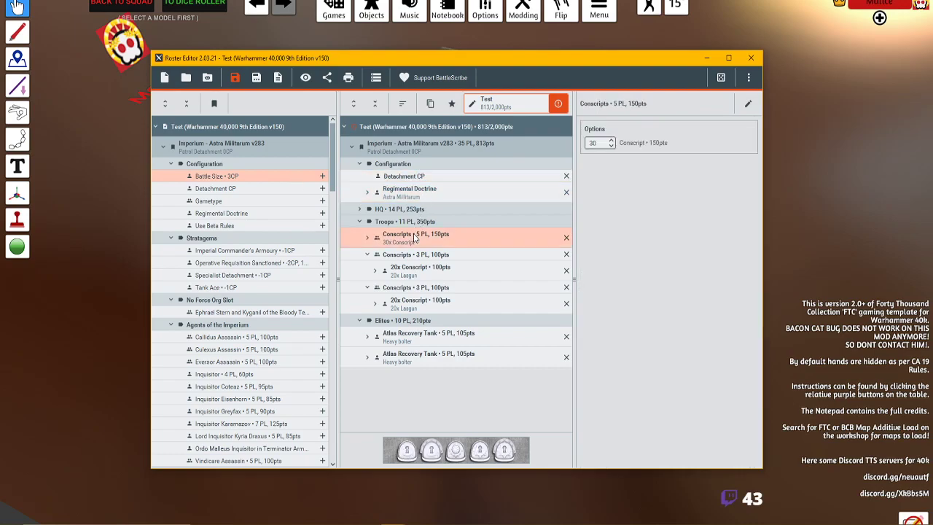
{"action": "left_click", "coordinate": [394, 210]}
{"action": "left_click", "coordinate": [359, 210]}
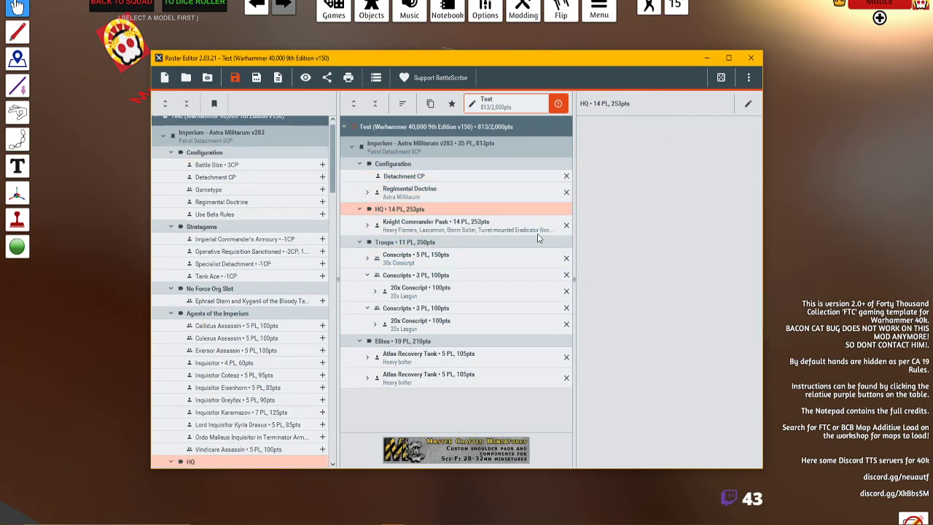
Clear Knight Commander Pask's Warlord and WT (Cadia): Superior Tactical Training options, and turn both back on.
{"action": "left_click", "coordinate": [470, 226]}
{"action": "left_click", "coordinate": [589, 158]}
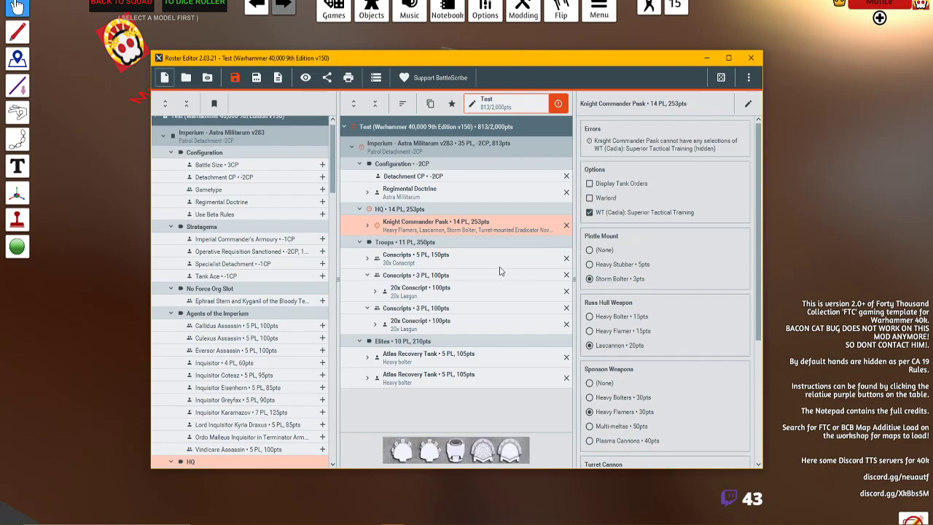
{"action": "left_click", "coordinate": [589, 212]}
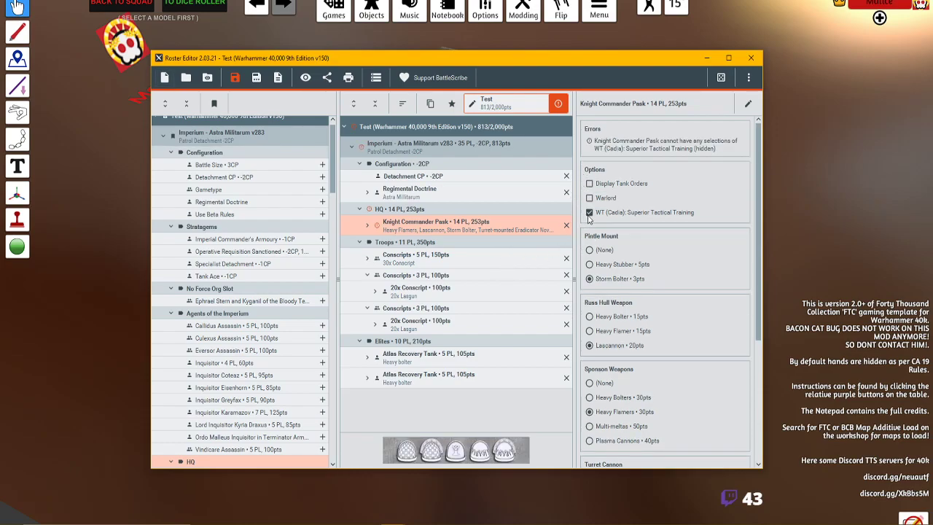
{"action": "left_click", "coordinate": [558, 103]}
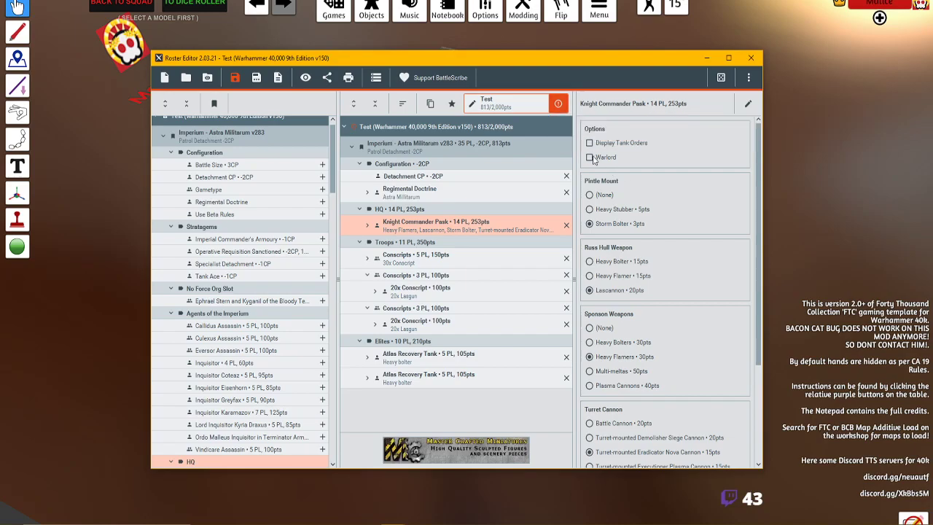
{"action": "left_click", "coordinate": [590, 156]}
{"action": "left_click", "coordinate": [591, 216]}
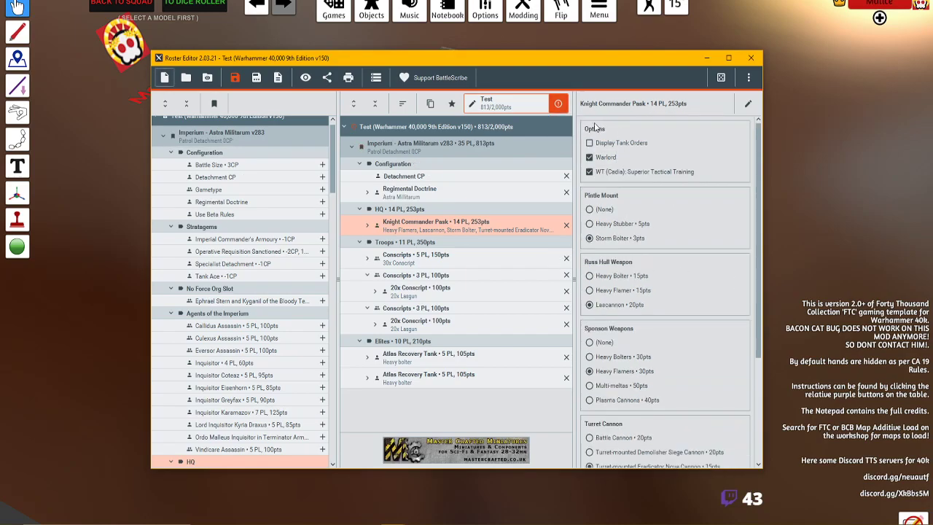
Check the roster's validation error and add a Battle Size entry set to Combat Patrol to the detachment's Configuration.
{"action": "left_click", "coordinate": [556, 104]}
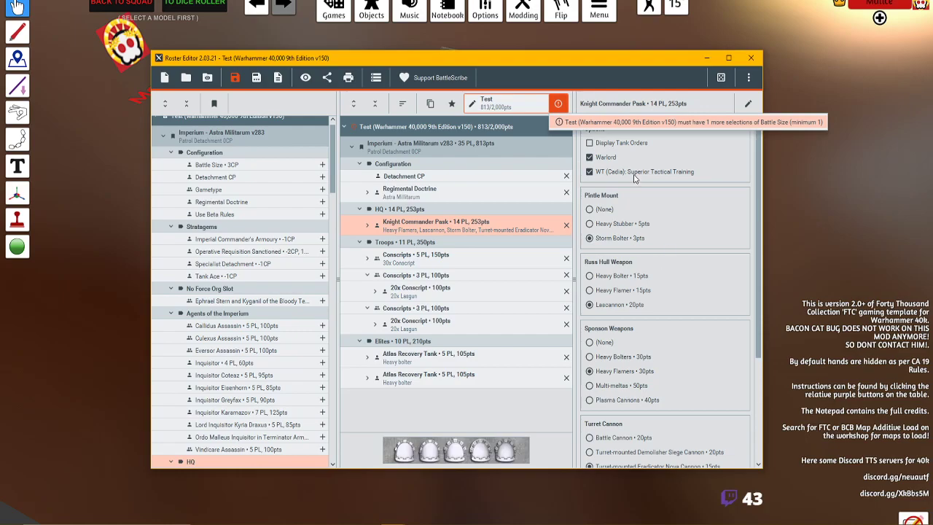
{"action": "scroll", "coordinate": [235, 190], "scroll_direction": "up", "scroll_amount": 1}
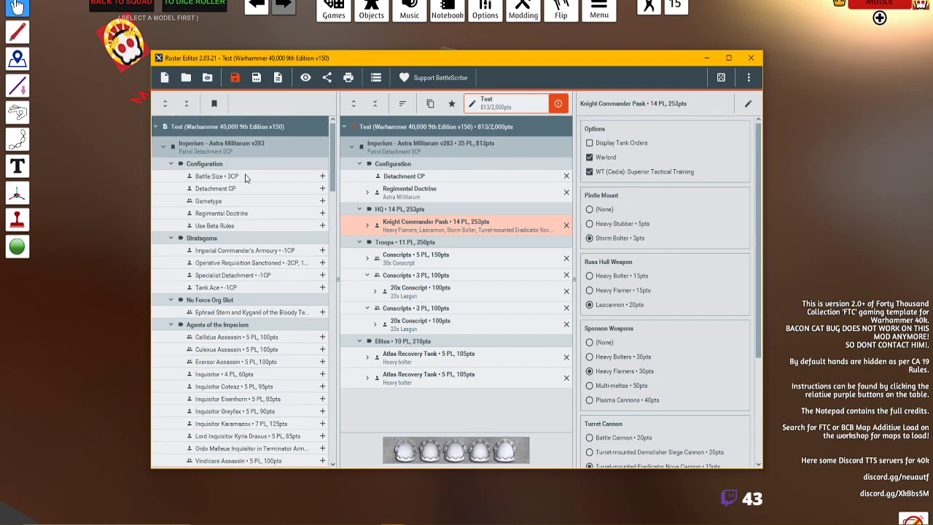
{"action": "left_click", "coordinate": [248, 176]}
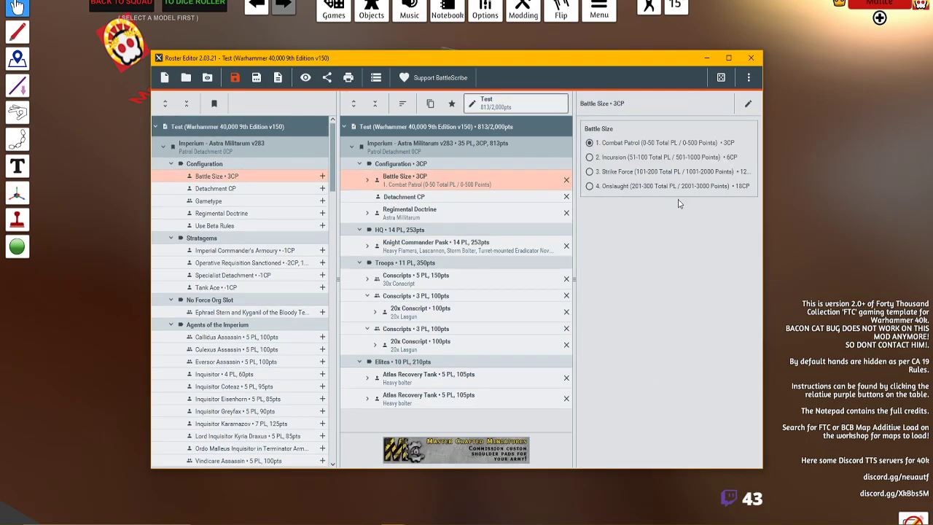
{"action": "left_click", "coordinate": [606, 146]}
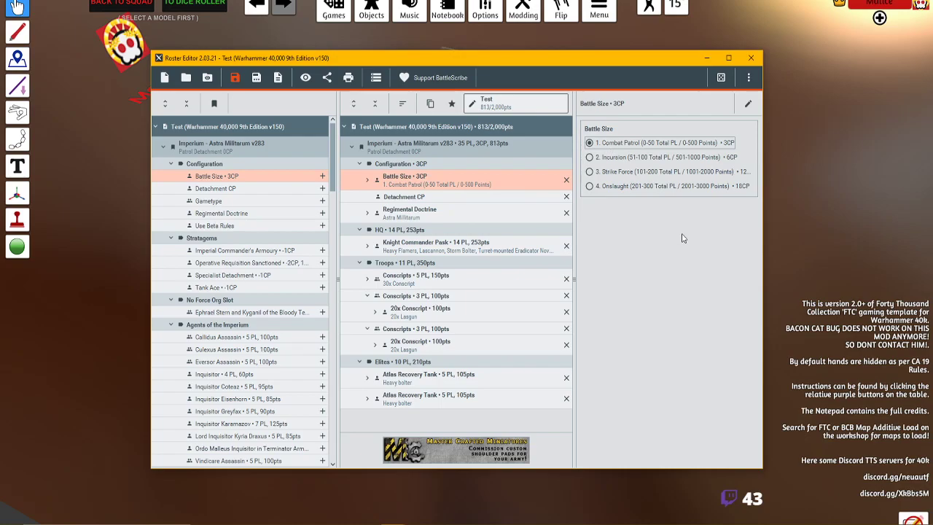
Try the Strike Force battle size in place of Combat Patrol and switch back to Combat Patrol.
{"action": "left_click", "coordinate": [397, 198]}
{"action": "left_click", "coordinate": [428, 182]}
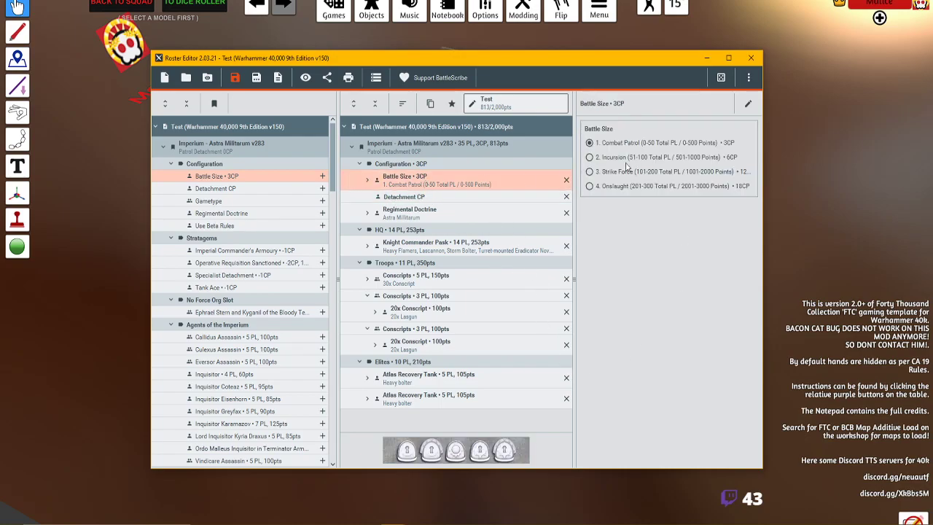
{"action": "left_click", "coordinate": [590, 157]}
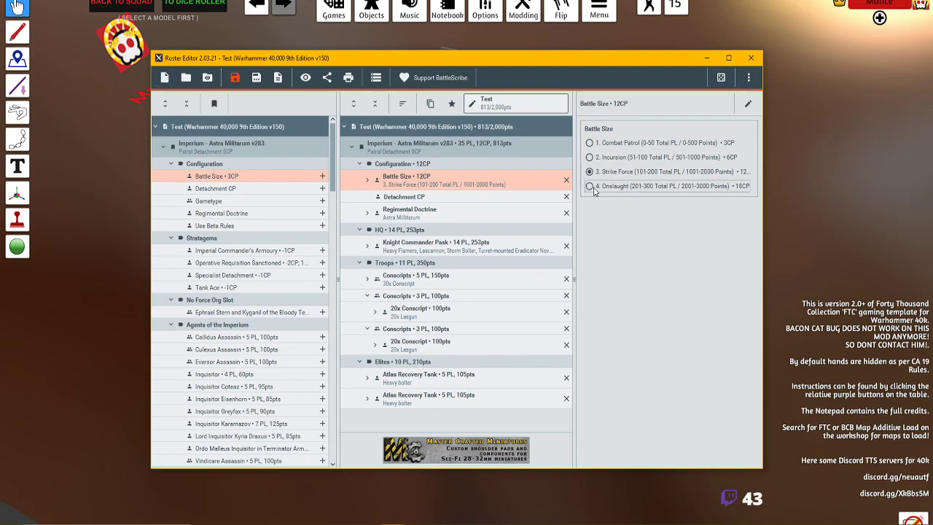
{"action": "key", "text": "Up"}
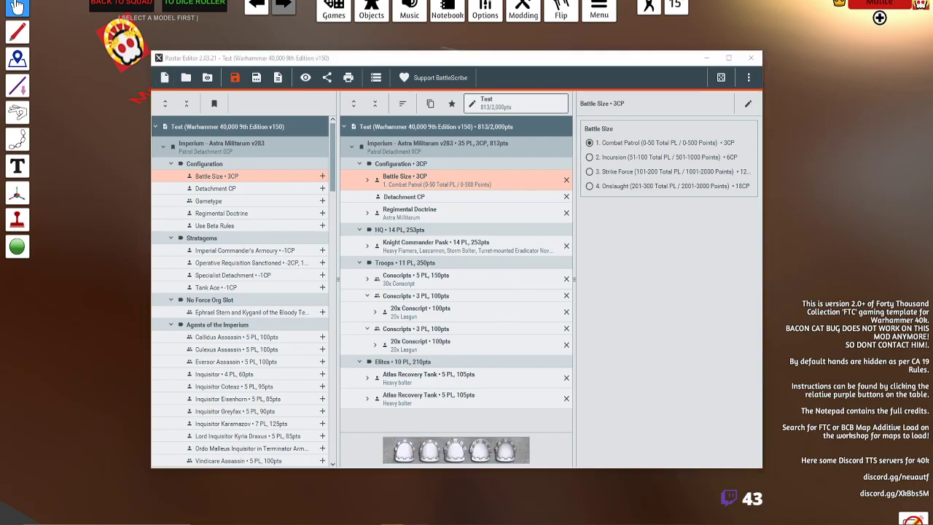
Switch to the Core Book PDF in Adobe Acrobat and examine the Patrol, Battalion and Brigade Detachment slots and command costs.
{"action": "key", "text": "alt+Tab"}
{"action": "scroll", "coordinate": [440, 326], "scroll_direction": "up", "scroll_amount": 10}
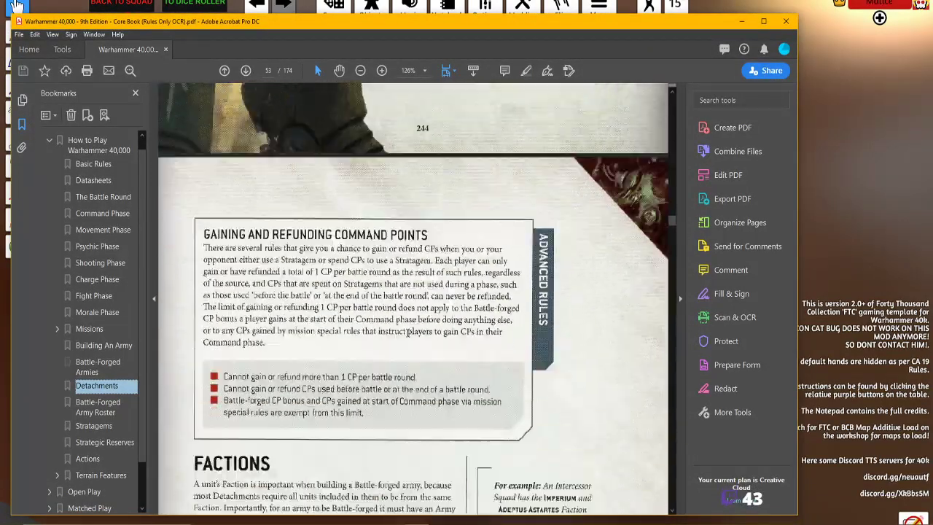
{"action": "scroll", "coordinate": [416, 340], "scroll_direction": "down", "scroll_amount": 10}
{"action": "scroll", "coordinate": [380, 346], "scroll_direction": "down", "scroll_amount": 10}
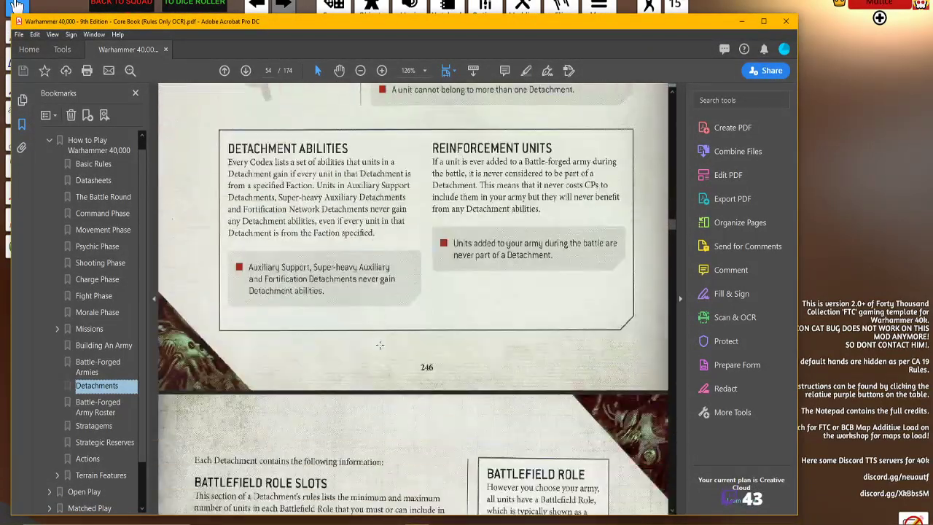
{"action": "scroll", "coordinate": [450, 334], "scroll_direction": "down", "scroll_amount": 5}
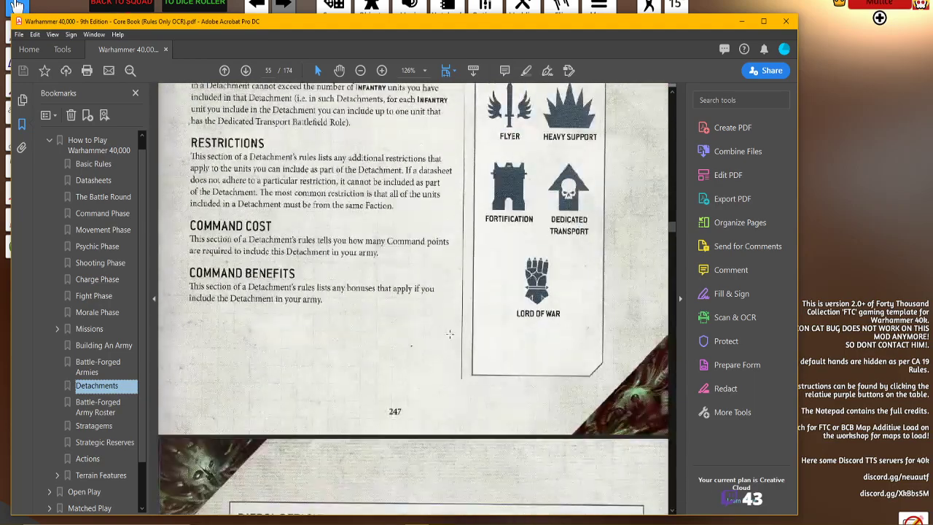
{"action": "scroll", "coordinate": [251, 250], "scroll_direction": "down", "scroll_amount": 6}
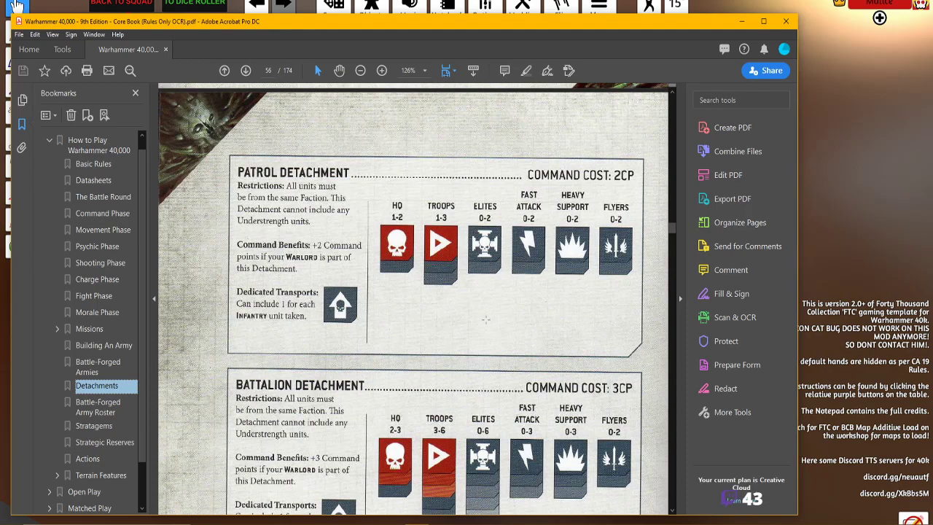
{"action": "scroll", "coordinate": [475, 319], "scroll_direction": "down", "scroll_amount": 4}
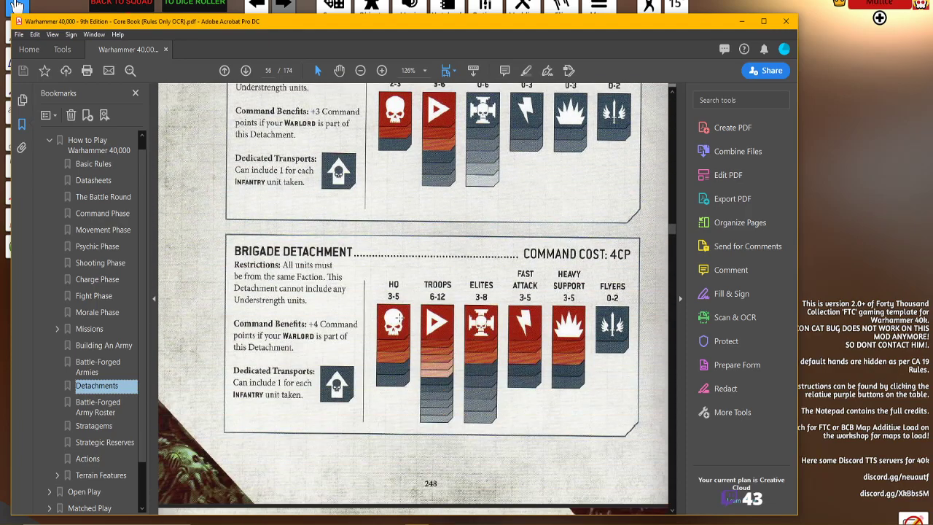
{"action": "scroll", "coordinate": [393, 321], "scroll_direction": "up", "scroll_amount": 8}
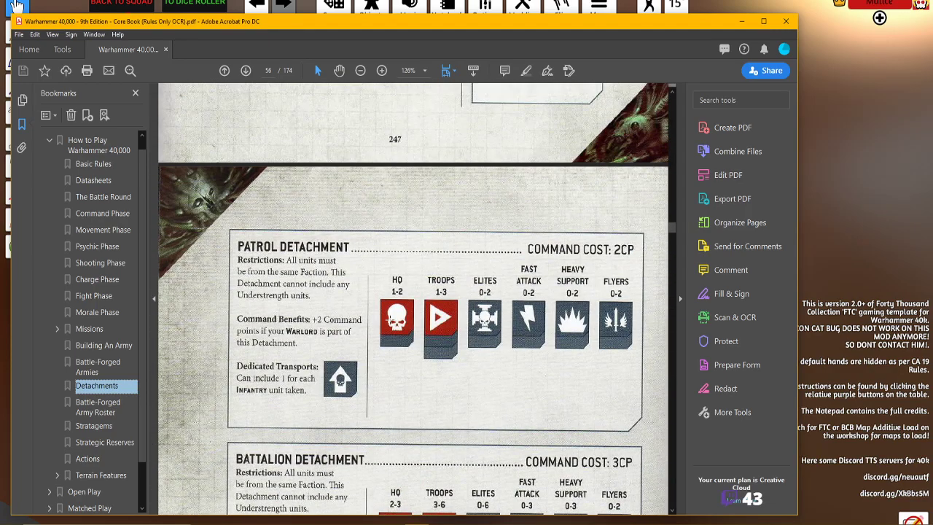
{"action": "scroll", "coordinate": [389, 319], "scroll_direction": "up", "scroll_amount": 3}
{"action": "scroll", "coordinate": [405, 313], "scroll_direction": "down", "scroll_amount": 6}
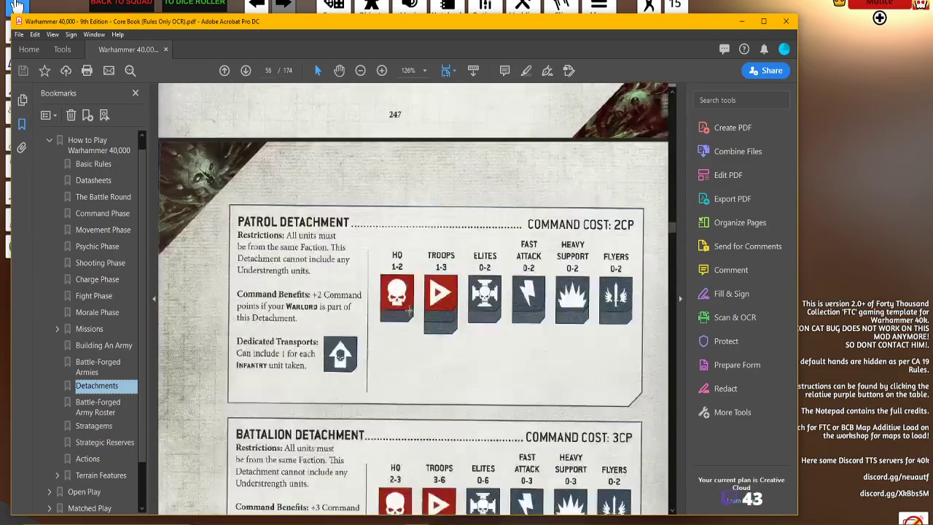
{"action": "scroll", "coordinate": [395, 322], "scroll_direction": "down", "scroll_amount": 1}
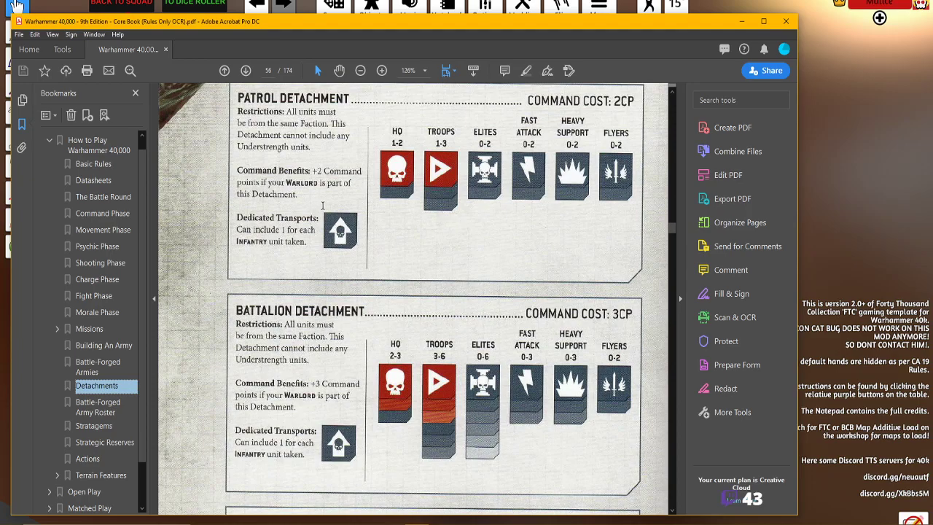
Read the Patrol Detachment's Command Benefits, compare them with the Battalion, Brigade and Vanguard Detachments, and move the rulebook out of view.
{"action": "left_click_drag", "start_coordinate": [288, 170], "coordinate": [244, 169]}
{"action": "left_click", "coordinate": [299, 204]}
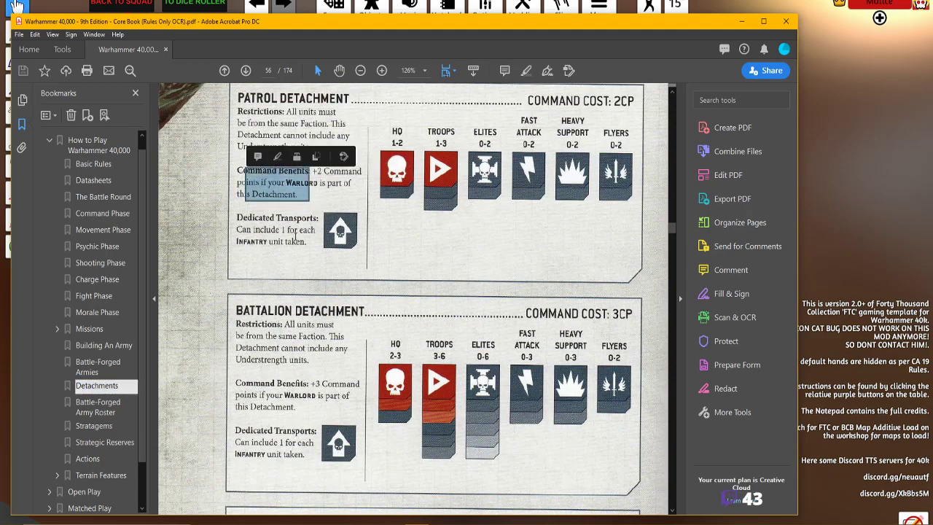
{"action": "left_click", "coordinate": [307, 201]}
{"action": "scroll", "coordinate": [435, 362], "scroll_direction": "down", "scroll_amount": 2}
{"action": "scroll", "coordinate": [419, 365], "scroll_direction": "down", "scroll_amount": 3}
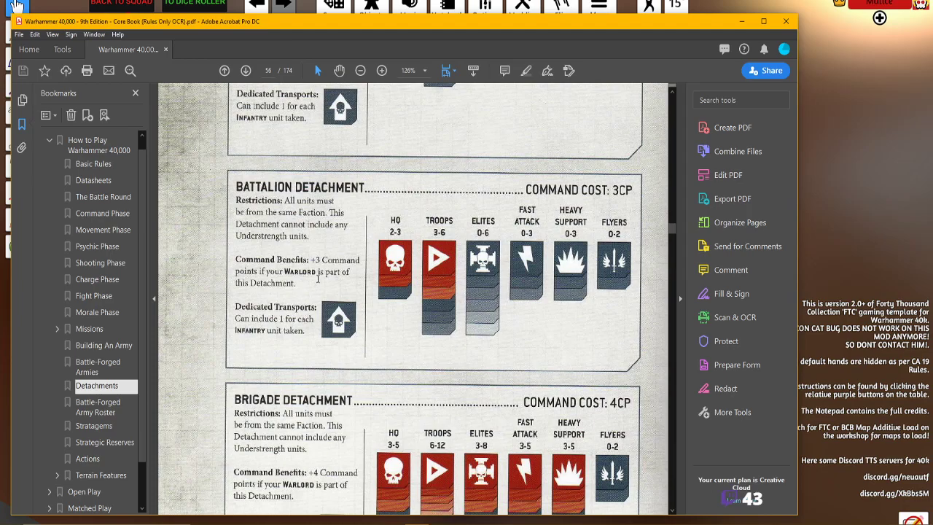
{"action": "scroll", "coordinate": [296, 300], "scroll_direction": "up", "scroll_amount": 1}
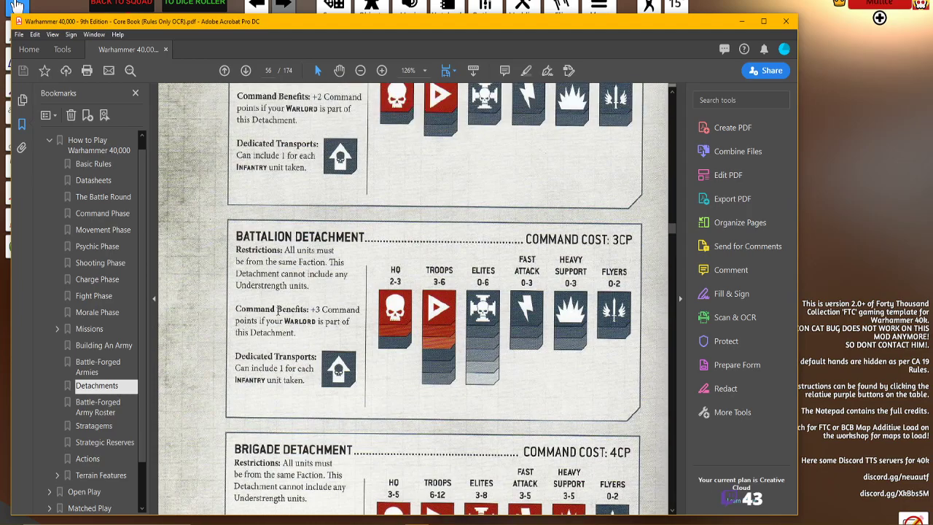
{"action": "scroll", "coordinate": [318, 285], "scroll_direction": "down", "scroll_amount": 8}
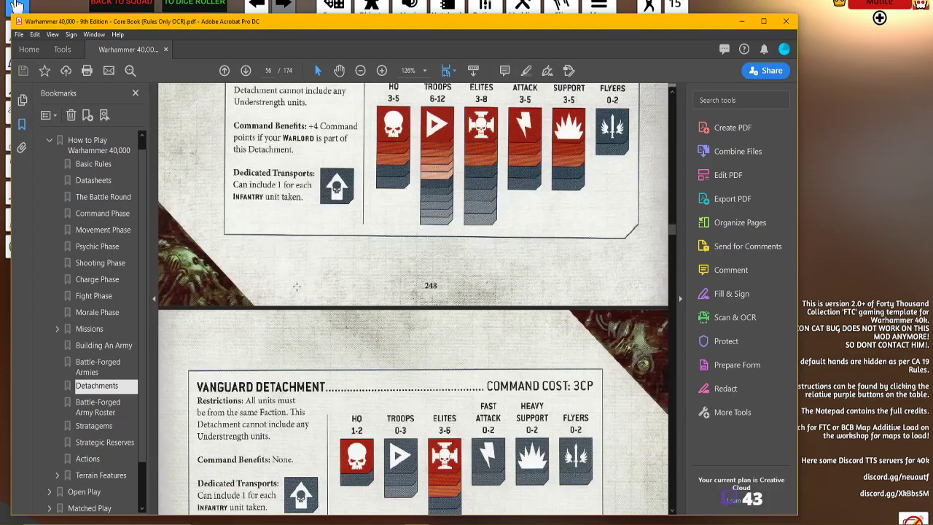
{"action": "scroll", "coordinate": [312, 272], "scroll_direction": "up", "scroll_amount": 5}
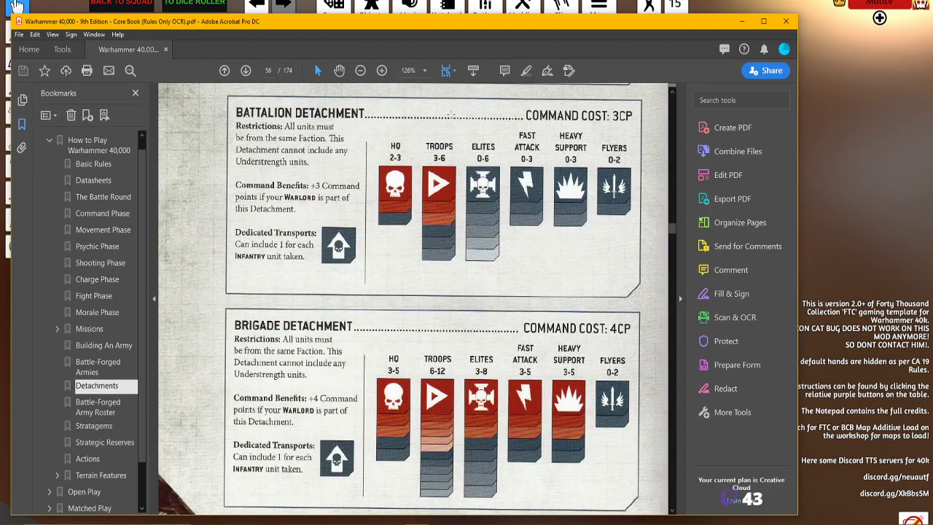
{"action": "left_click_drag", "start_coordinate": [431, 22], "coordinate": [0, 33]}
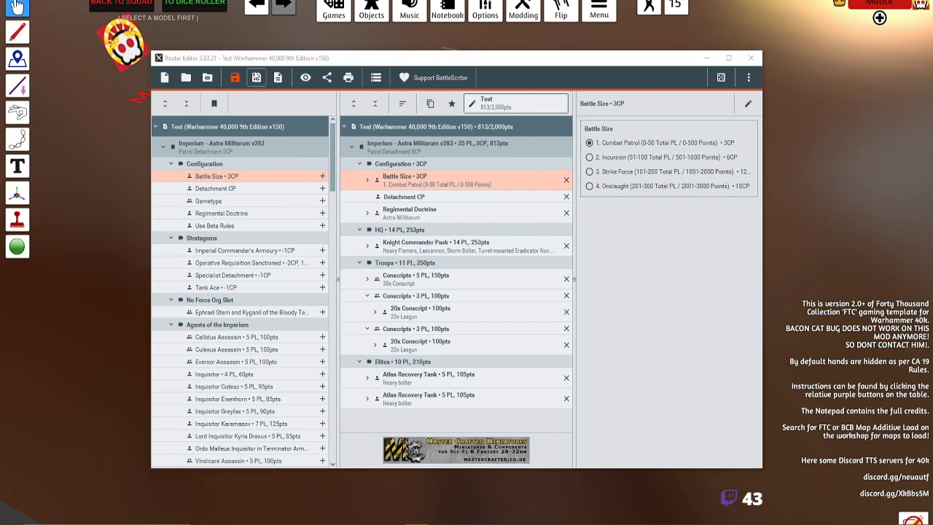
Save the roster under the file name Test Stream in the rosters folder.
{"action": "left_click_drag", "start_coordinate": [250, 58], "coordinate": [312, 59]}
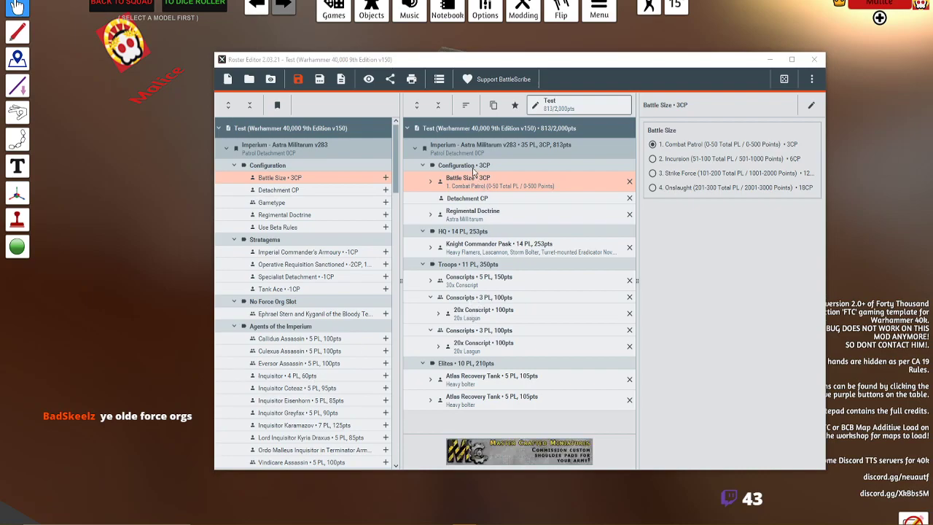
{"action": "left_click", "coordinate": [303, 80]}
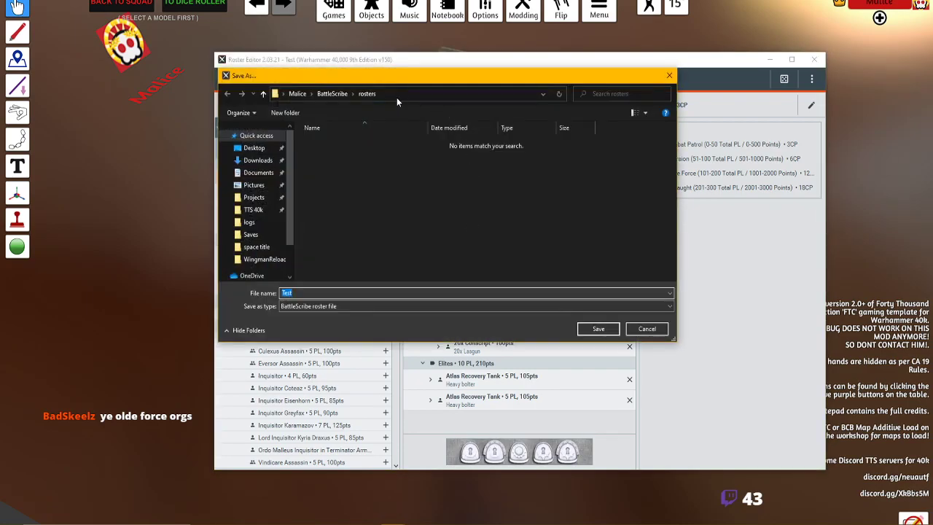
{"action": "left_click", "coordinate": [368, 292]}
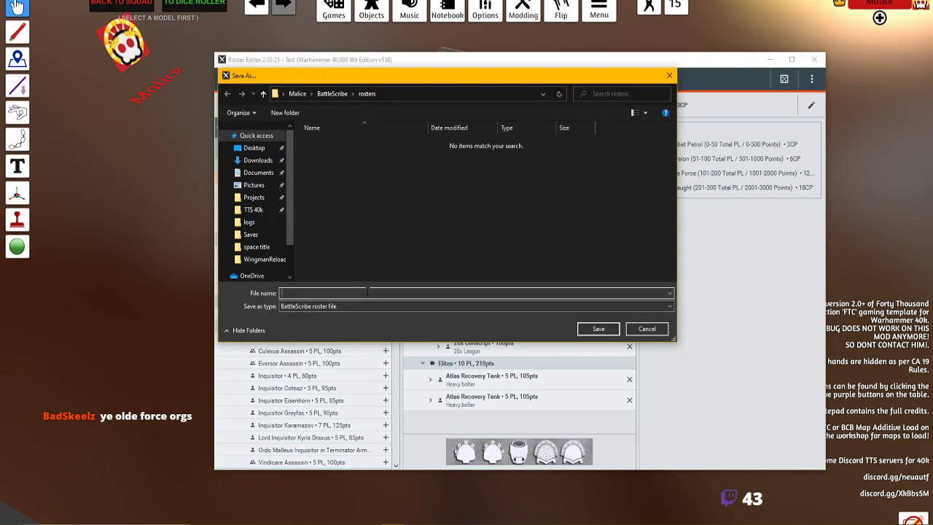
{"action": "type", "text": "Stream"}
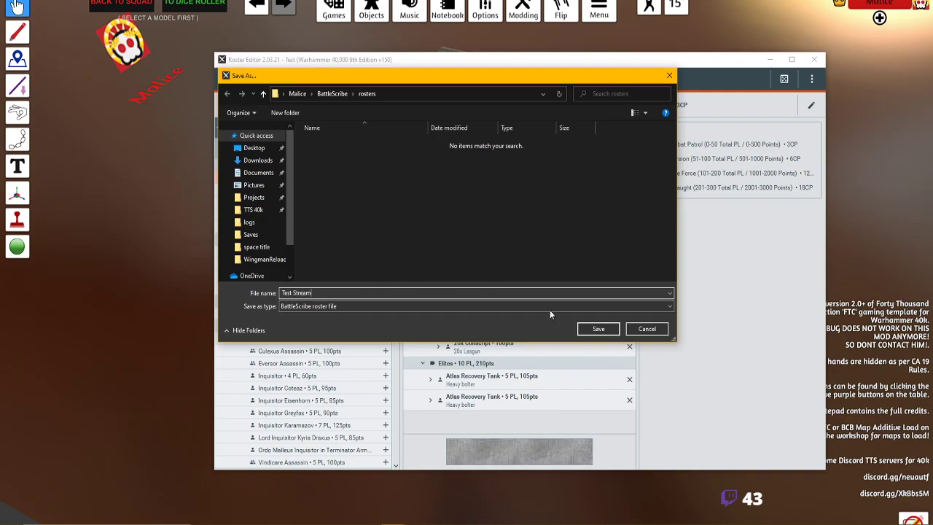
{"action": "left_click", "coordinate": [597, 329]}
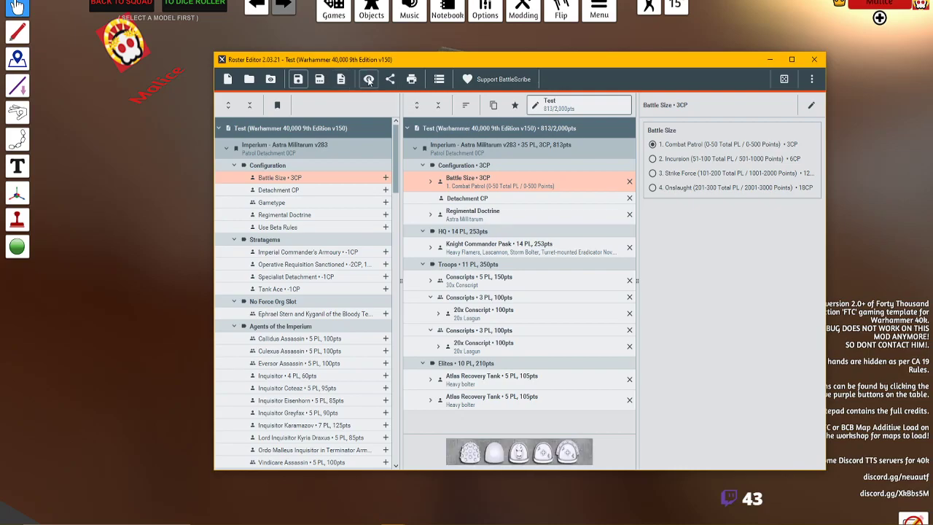
Open the roster's printable view, widen it, and examine Knight Commander Pask's abilities, stat damage table and weapon profiles.
{"action": "left_click", "coordinate": [369, 80]}
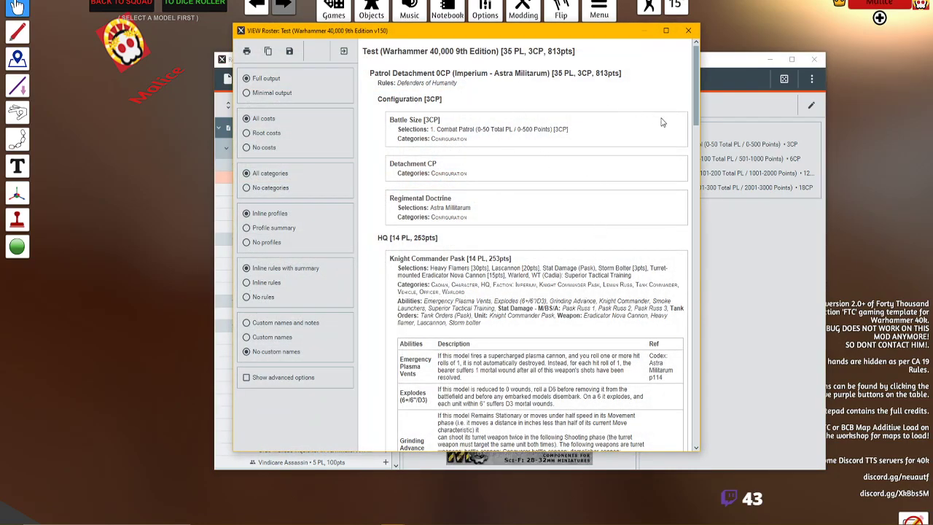
{"action": "left_click_drag", "start_coordinate": [700, 148], "coordinate": [808, 158]}
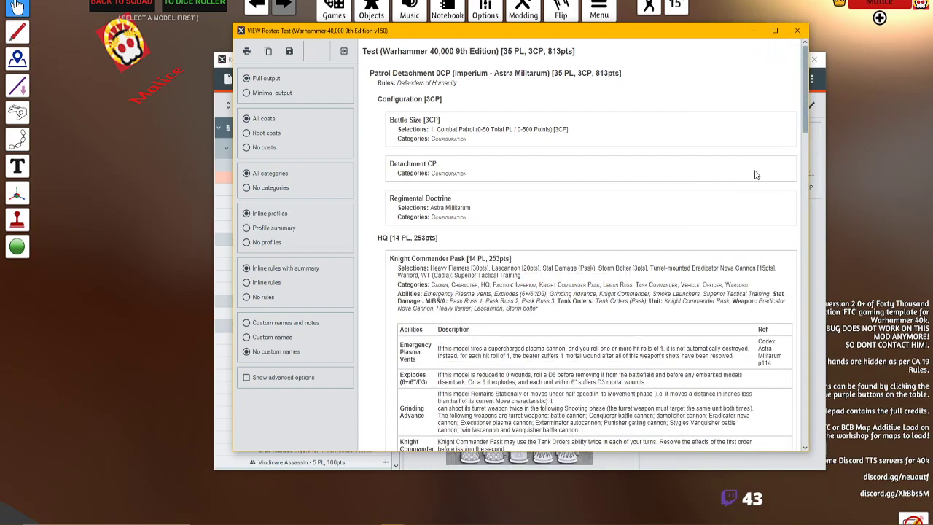
{"action": "scroll", "coordinate": [805, 108], "scroll_direction": "down", "scroll_amount": 1}
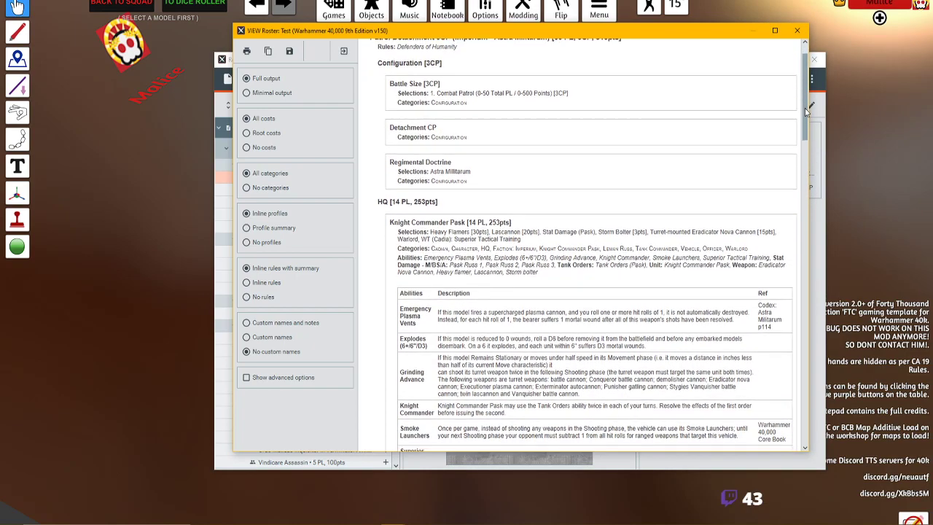
{"action": "scroll", "coordinate": [457, 257], "scroll_direction": "down", "scroll_amount": 2}
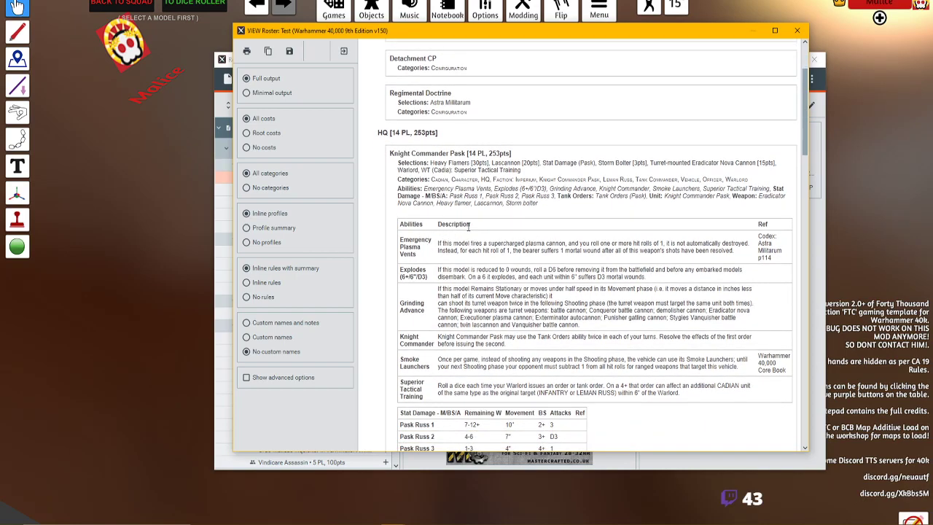
{"action": "scroll", "coordinate": [456, 250], "scroll_direction": "down", "scroll_amount": 1}
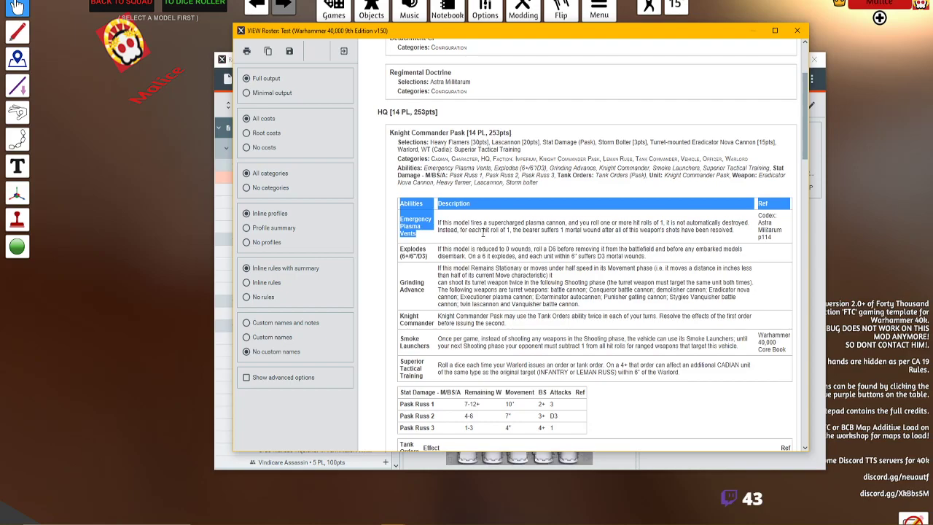
{"action": "scroll", "coordinate": [428, 265], "scroll_direction": "down", "scroll_amount": 3}
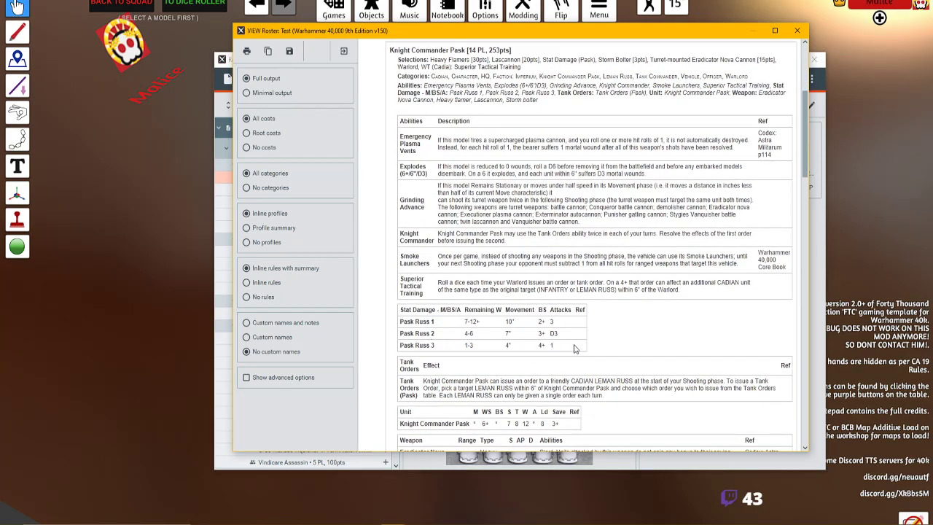
{"action": "left_click_drag", "start_coordinate": [510, 346], "coordinate": [425, 312]}
{"action": "left_click", "coordinate": [419, 325]}
{"action": "scroll", "coordinate": [492, 329], "scroll_direction": "down", "scroll_amount": 3}
{"action": "scroll", "coordinate": [492, 330], "scroll_direction": "down", "scroll_amount": 3}
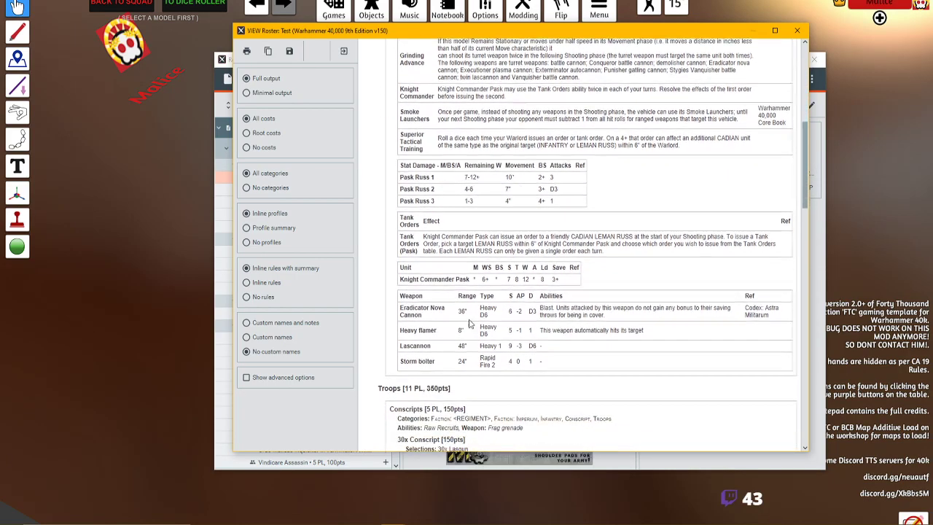
{"action": "left_click_drag", "start_coordinate": [538, 365], "coordinate": [459, 339]}
{"action": "left_click", "coordinate": [459, 339]}
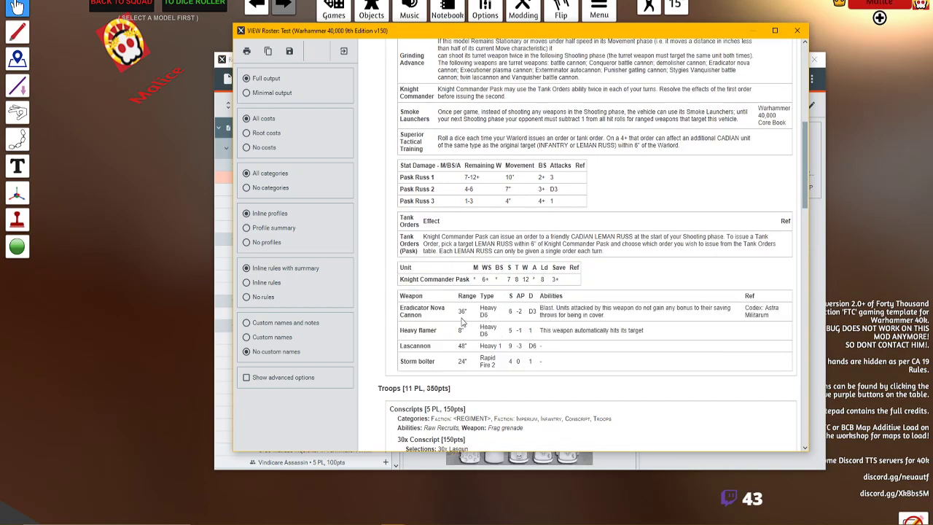
Read through the Conscripts and Atlas Recovery Tank entries in the full roster output.
{"action": "scroll", "coordinate": [440, 328], "scroll_direction": "down", "scroll_amount": 8}
{"action": "scroll", "coordinate": [440, 328], "scroll_direction": "down", "scroll_amount": 3}
{"action": "scroll", "coordinate": [499, 291], "scroll_direction": "down", "scroll_amount": 3}
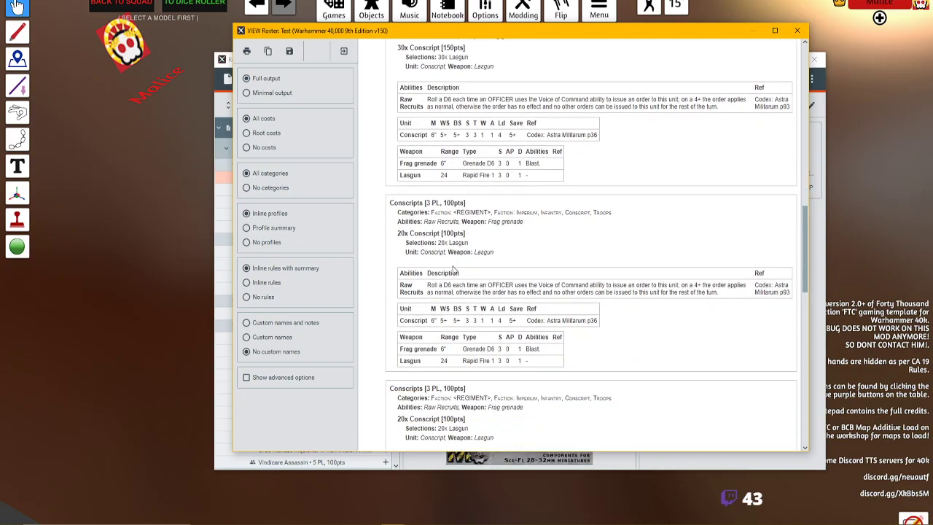
{"action": "scroll", "coordinate": [460, 266], "scroll_direction": "down", "scroll_amount": 12}
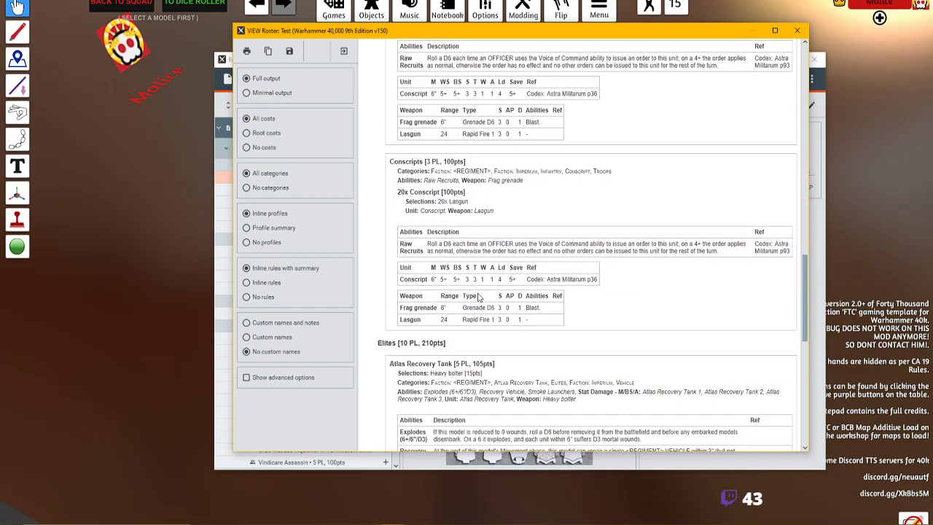
{"action": "scroll", "coordinate": [471, 268], "scroll_direction": "down", "scroll_amount": 4}
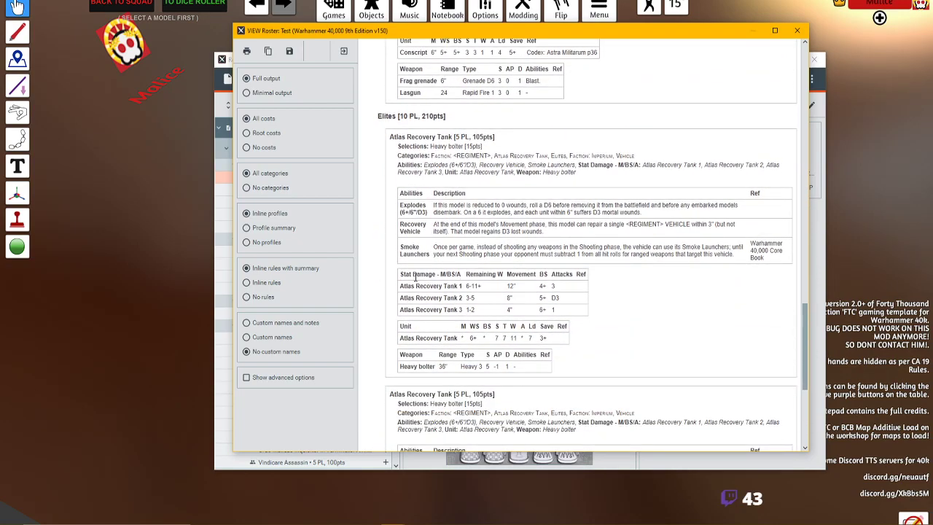
Switch the roster view to Minimal output, try No profiles, and settle on Profile summary.
{"action": "left_click", "coordinate": [246, 93]}
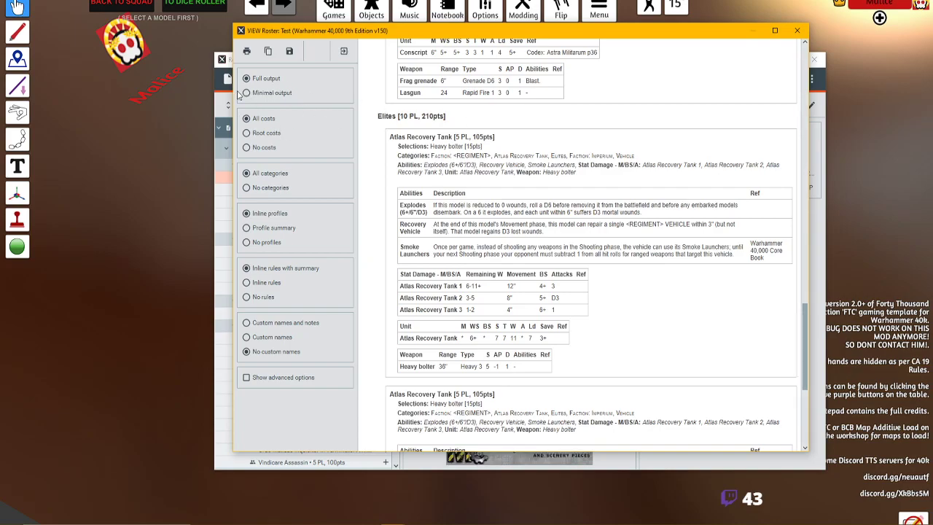
{"action": "scroll", "coordinate": [414, 237], "scroll_direction": "down", "scroll_amount": 5}
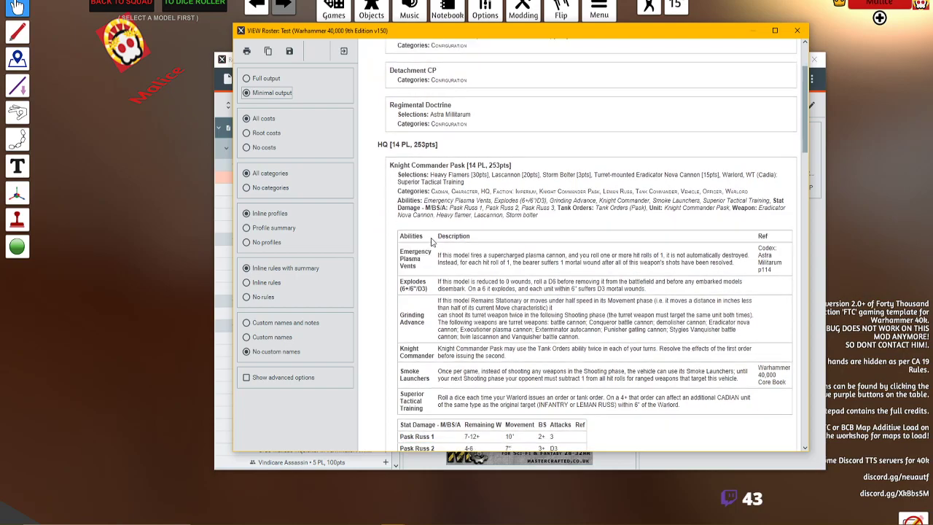
{"action": "left_click", "coordinate": [247, 242]}
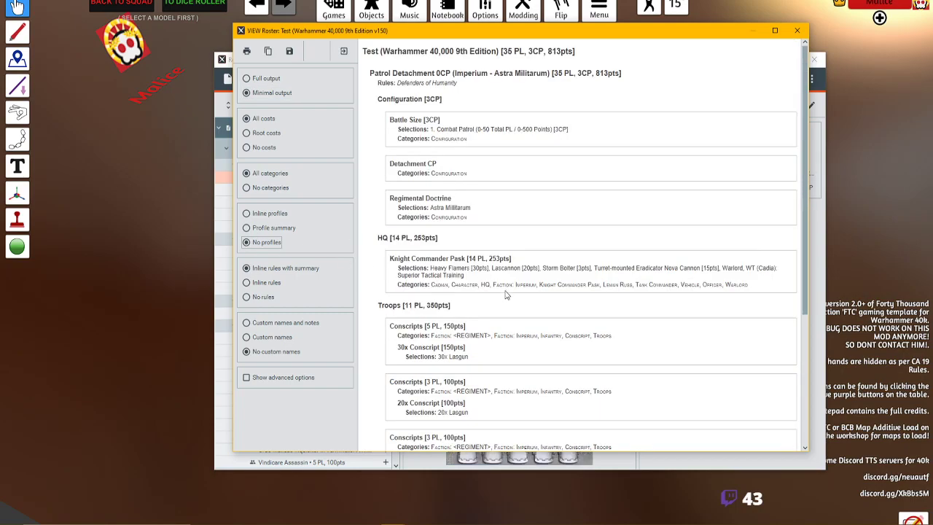
{"action": "scroll", "coordinate": [458, 304], "scroll_direction": "down", "scroll_amount": 5}
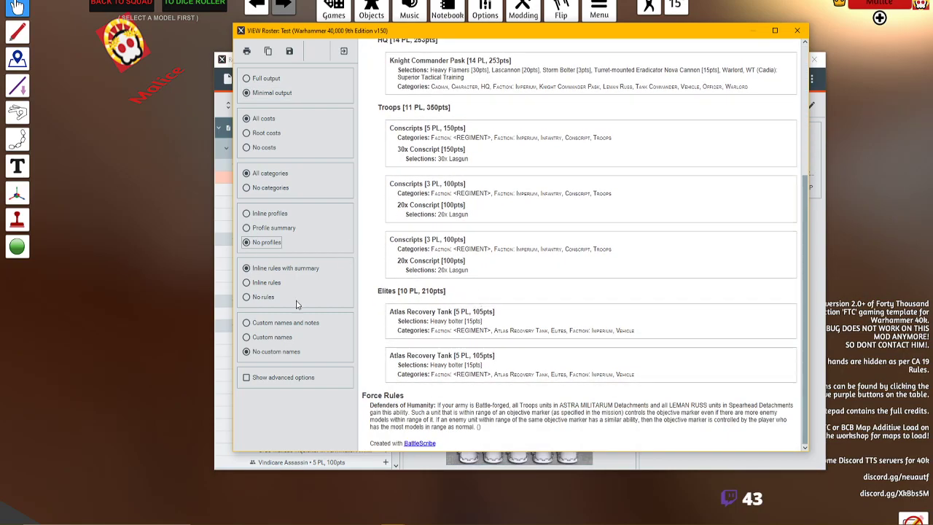
{"action": "left_click", "coordinate": [246, 228]}
{"action": "scroll", "coordinate": [524, 314], "scroll_direction": "down", "scroll_amount": 10}
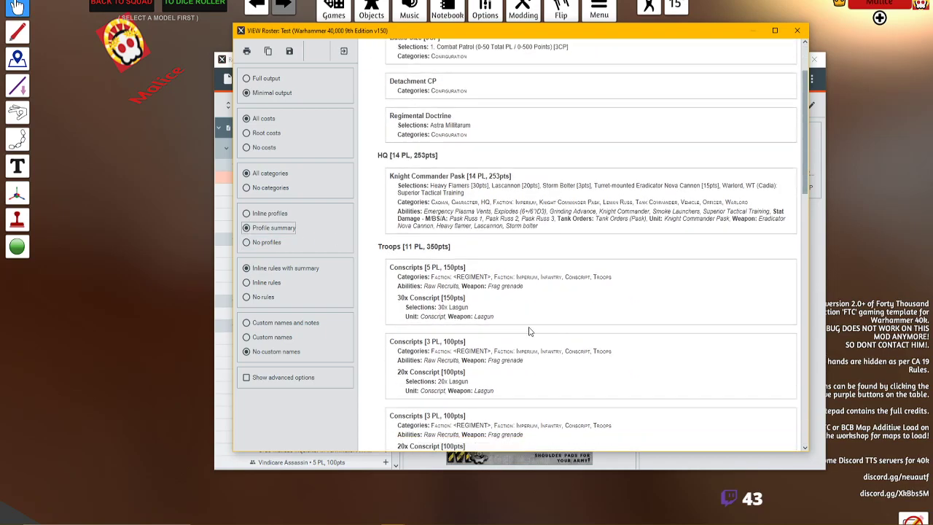
{"action": "scroll", "coordinate": [519, 297], "scroll_direction": "down", "scroll_amount": 3}
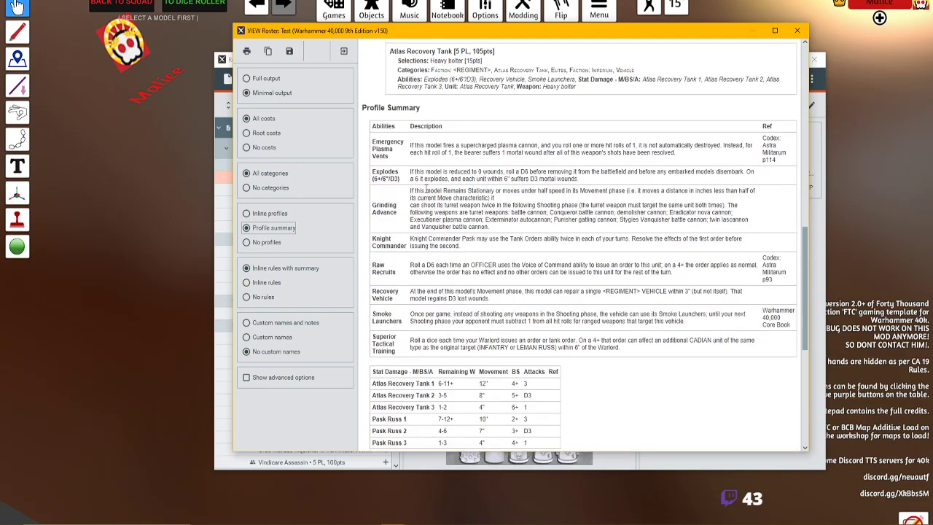
Set the roster view to No rules and read down to the end of the profile summary.
{"action": "left_click", "coordinate": [246, 297]}
{"action": "scroll", "coordinate": [456, 299], "scroll_direction": "down", "scroll_amount": 14}
{"action": "scroll", "coordinate": [457, 299], "scroll_direction": "down", "scroll_amount": 6}
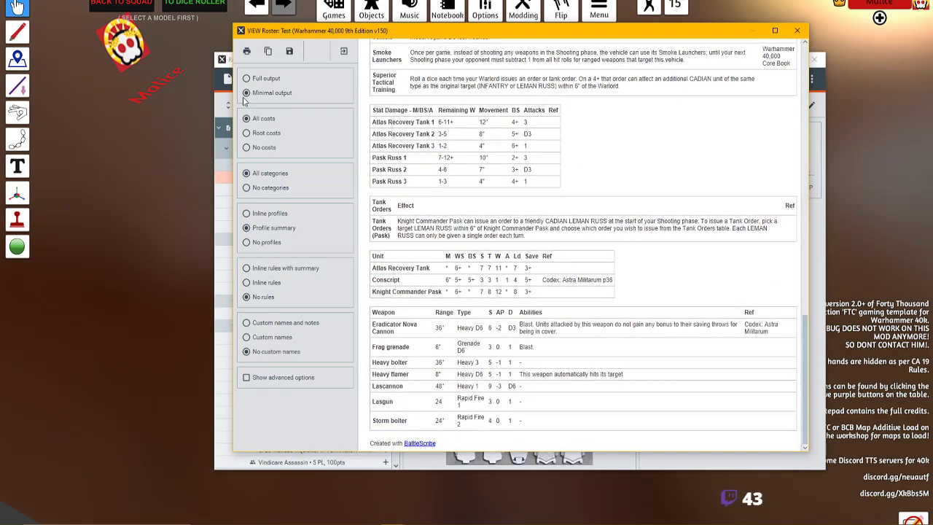
Try Root costs in the roster view, settle on No costs, and look over the resulting output.
{"action": "left_click", "coordinate": [248, 134]}
{"action": "scroll", "coordinate": [531, 268], "scroll_direction": "down", "scroll_amount": 6}
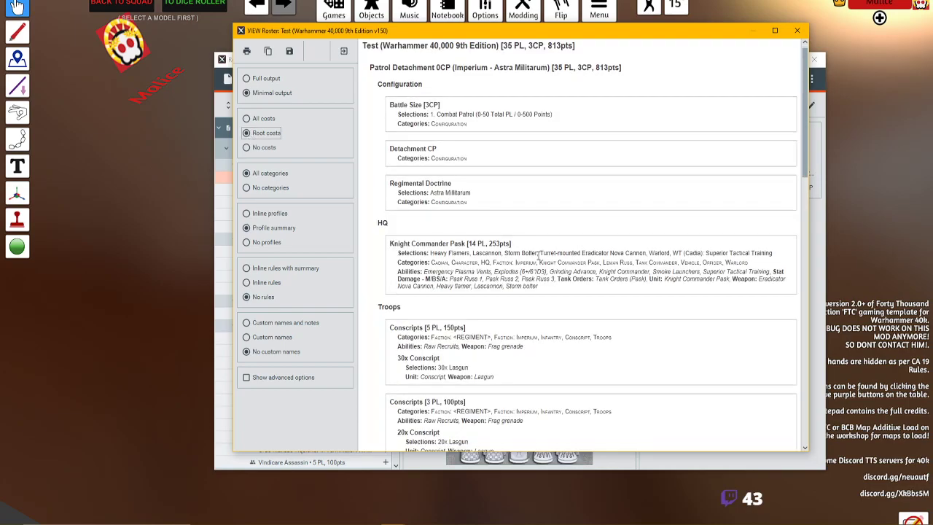
{"action": "left_click", "coordinate": [247, 147]}
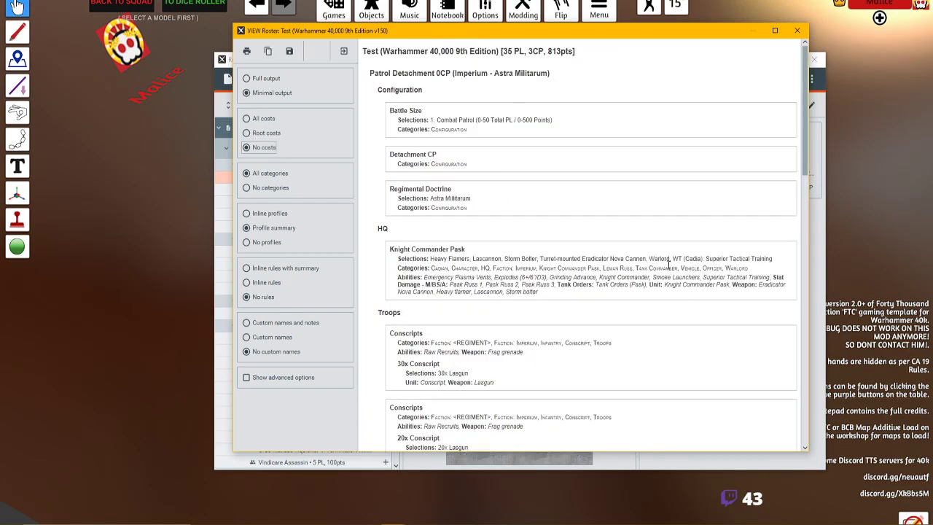
{"action": "scroll", "coordinate": [514, 273], "scroll_direction": "down", "scroll_amount": 6}
{"action": "scroll", "coordinate": [515, 273], "scroll_direction": "down", "scroll_amount": 5}
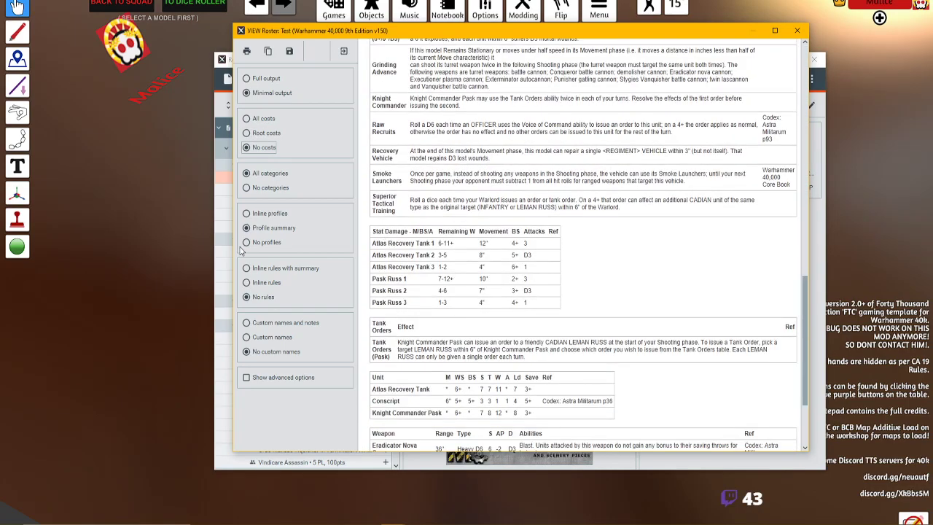
Set the roster view's rules to Inline rules with summary, review the output, and reposition the view window.
{"action": "left_click", "coordinate": [250, 282]}
{"action": "left_click", "coordinate": [252, 269]}
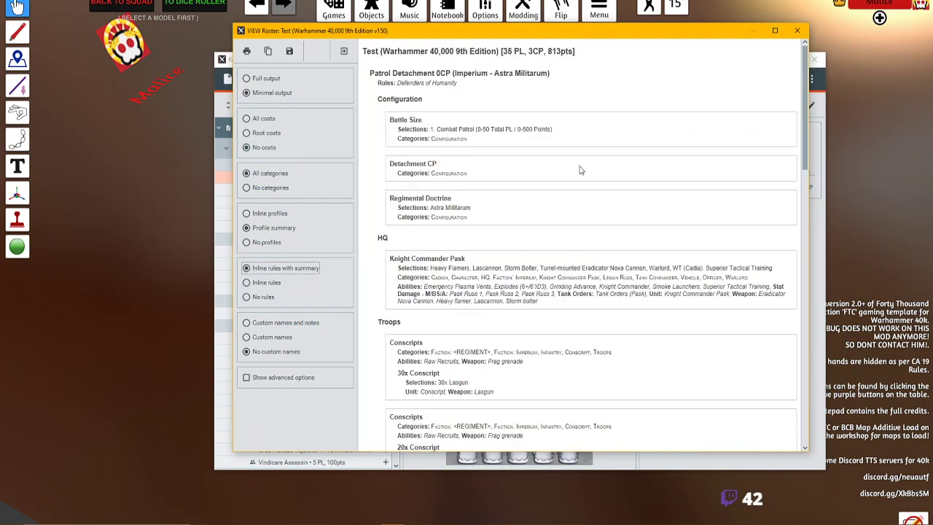
{"action": "scroll", "coordinate": [560, 260], "scroll_direction": "down", "scroll_amount": 6}
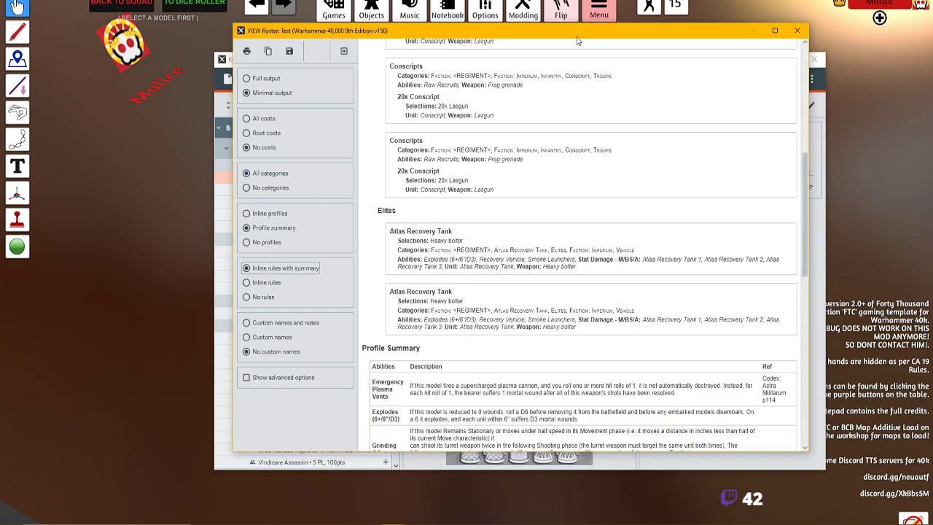
{"action": "left_click_drag", "start_coordinate": [588, 34], "coordinate": [496, 78]}
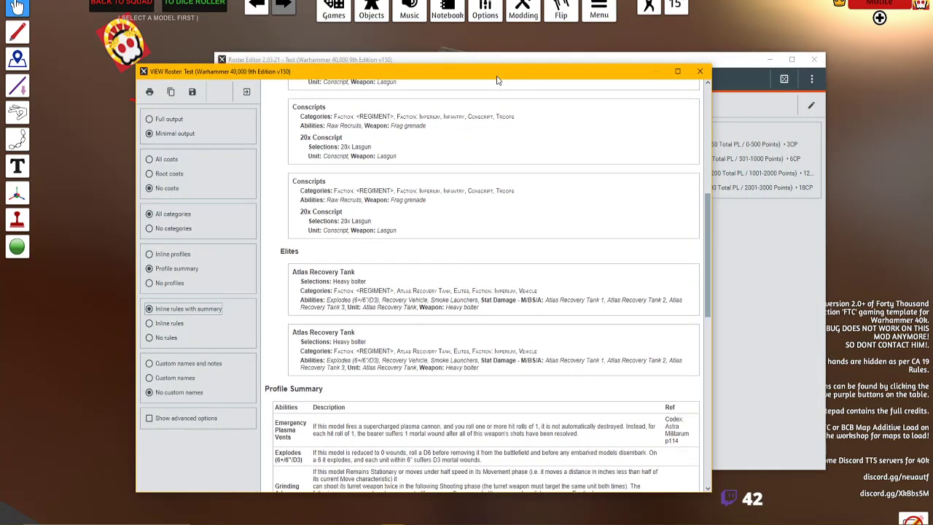